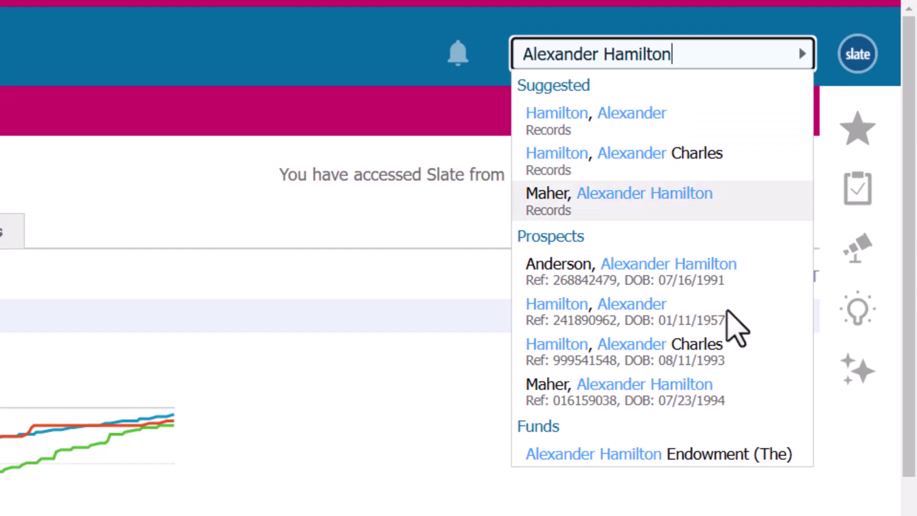
# - Look through the suggested records, prospects and funds for the name entered in the global search, then dismiss the suggestions
pyautogui.press('Down')
pyautogui.press('Down')
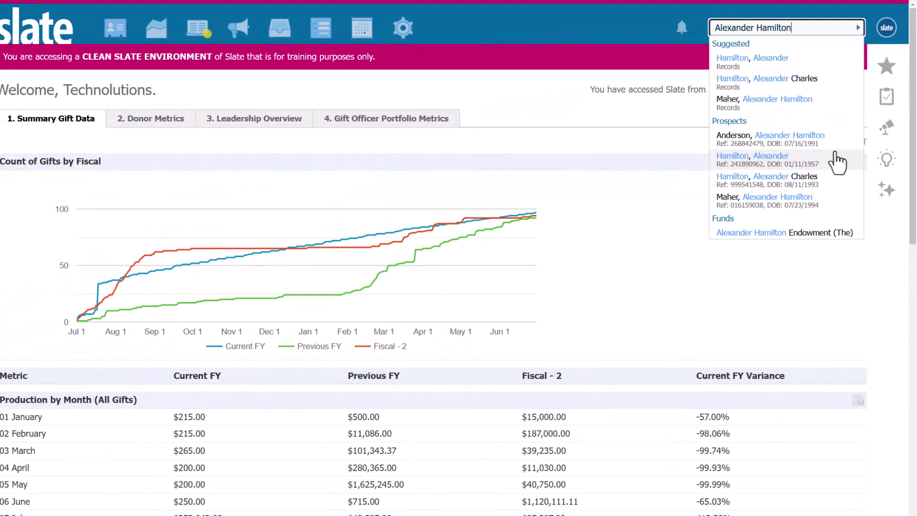
pyautogui.press('Down')
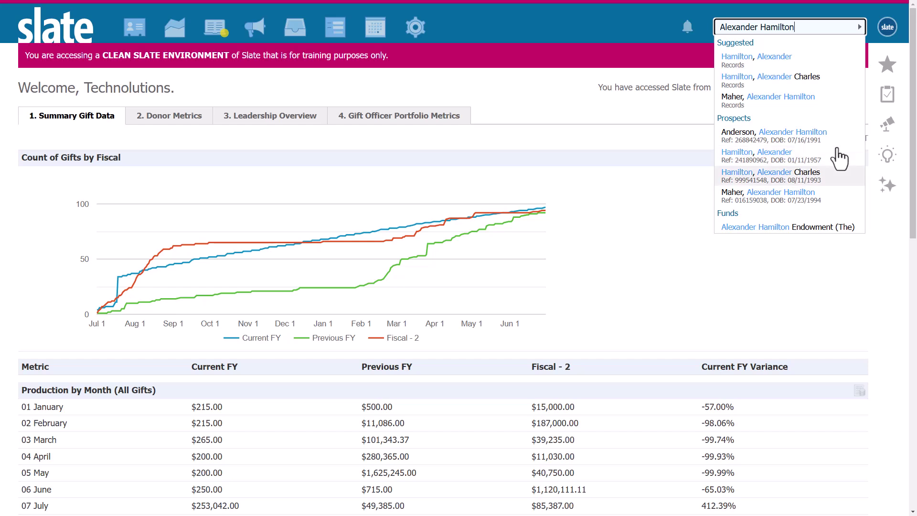
pyautogui.click(435, 90)
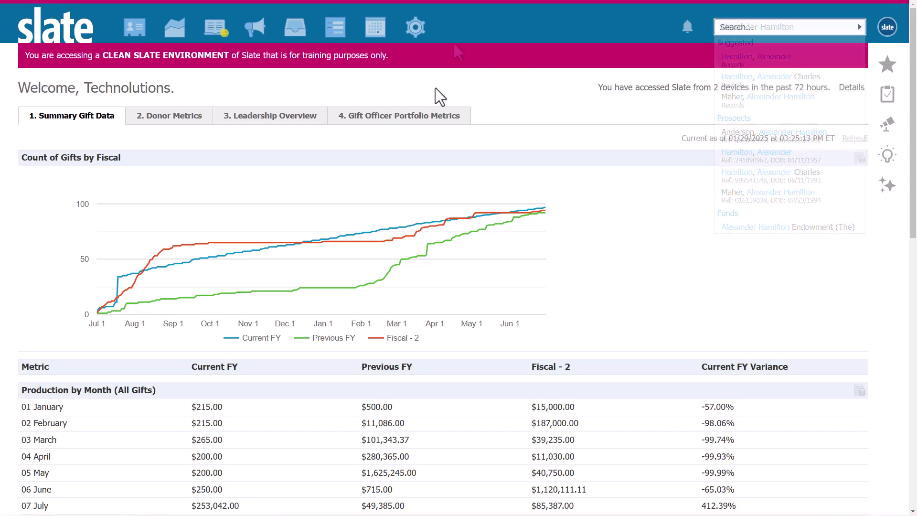
# - Search the database tools for "rule" and open the Rules automation tool
pyautogui.click(419, 32)
pyautogui.write('rule')
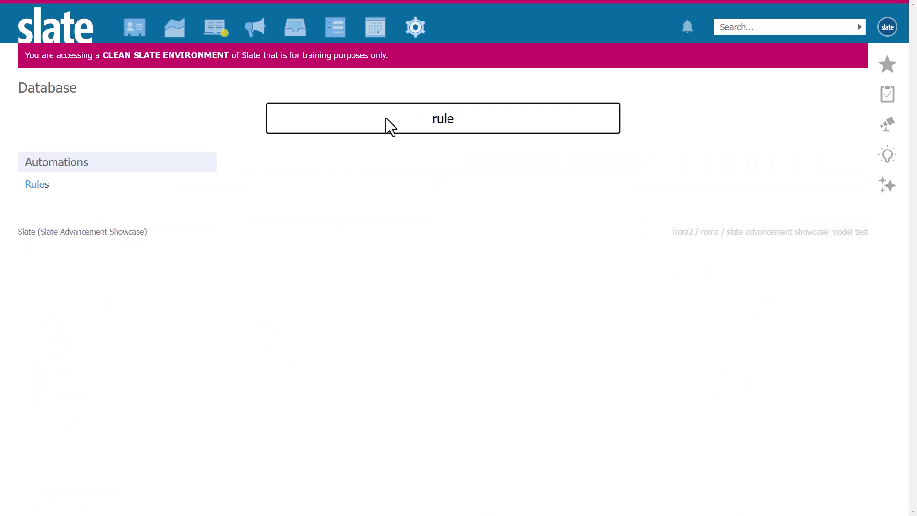
pyautogui.click(32, 186)
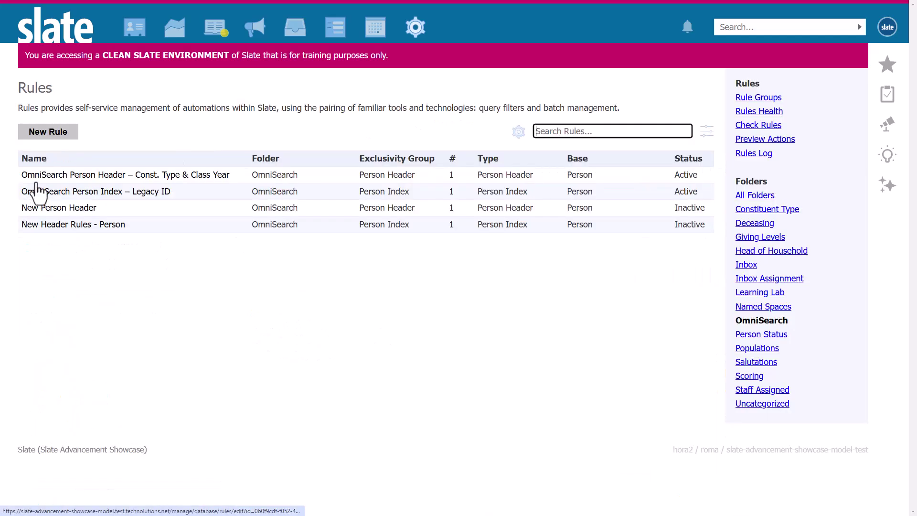
# - Start a new rule named "OmniSearch Person Header – Const. Type & Class Year" with Person as its base
pyautogui.click(70, 136)
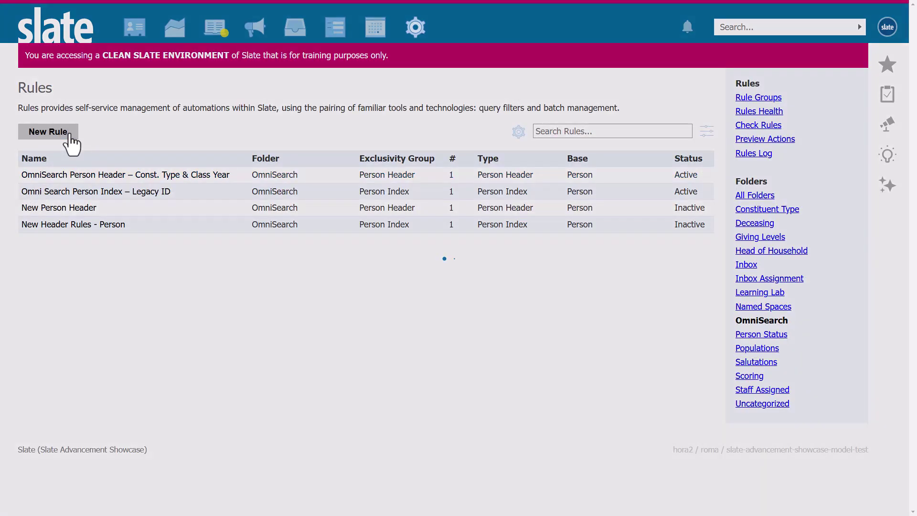
pyautogui.write('OmniSearch Person Header – Const. Type & Class Year')
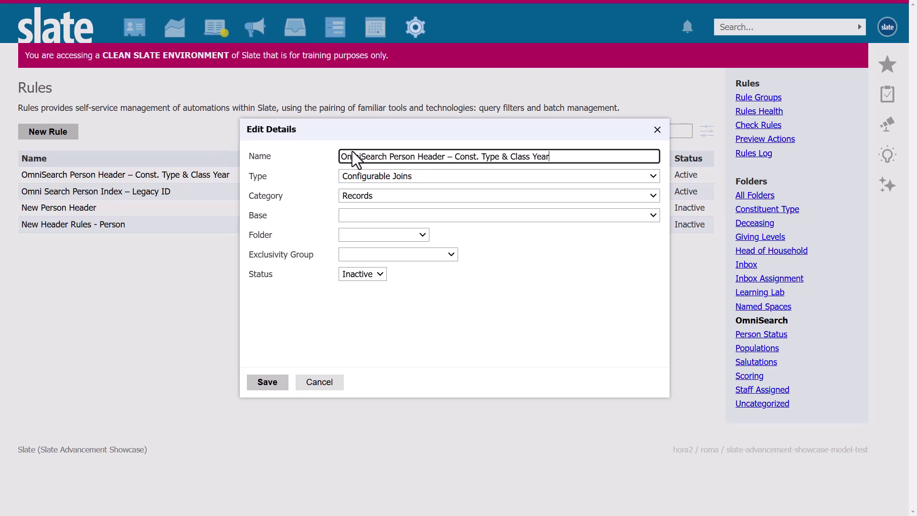
pyautogui.click(363, 216)
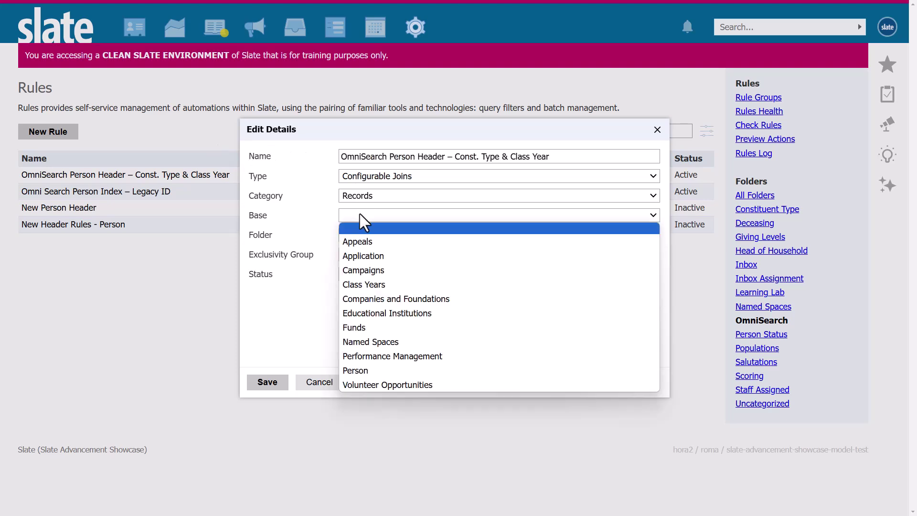
pyautogui.click(360, 370)
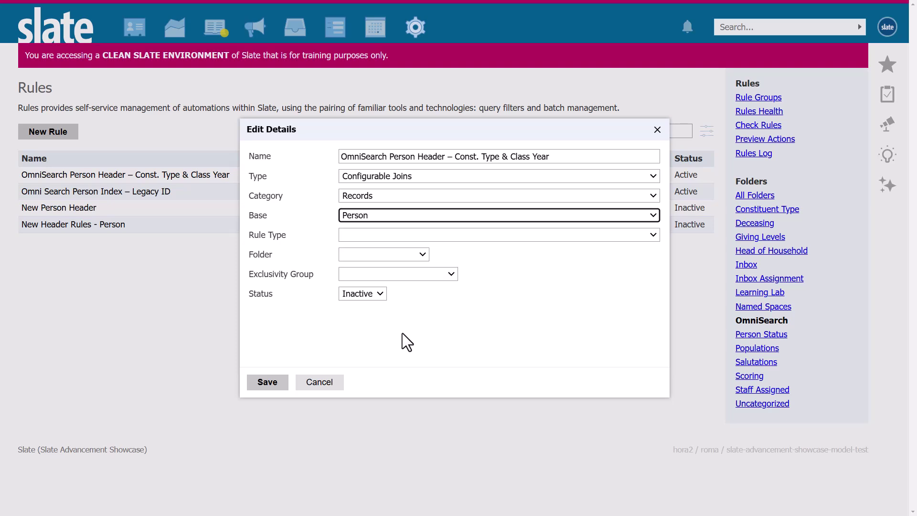
# - Set the new rule's rule type to Person Header and its folder to OmniSearch
pyautogui.click(434, 234)
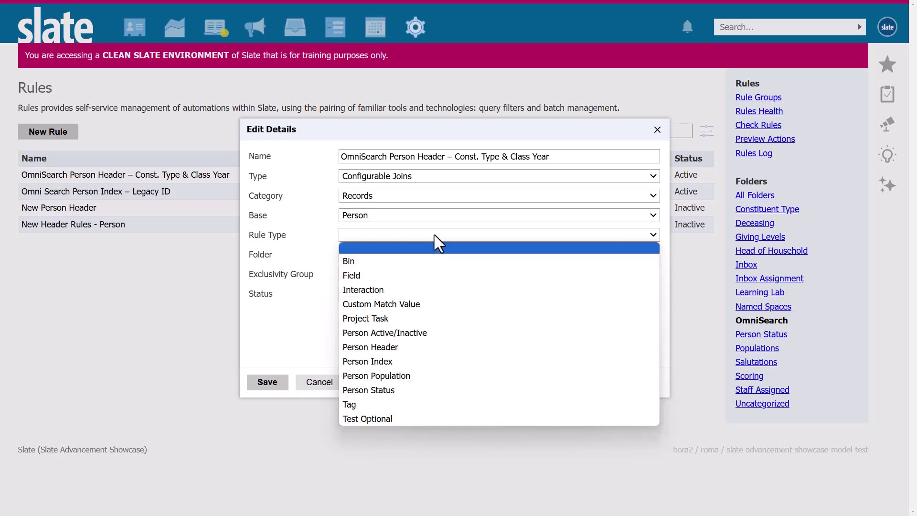
pyautogui.click(395, 347)
pyautogui.click(368, 254)
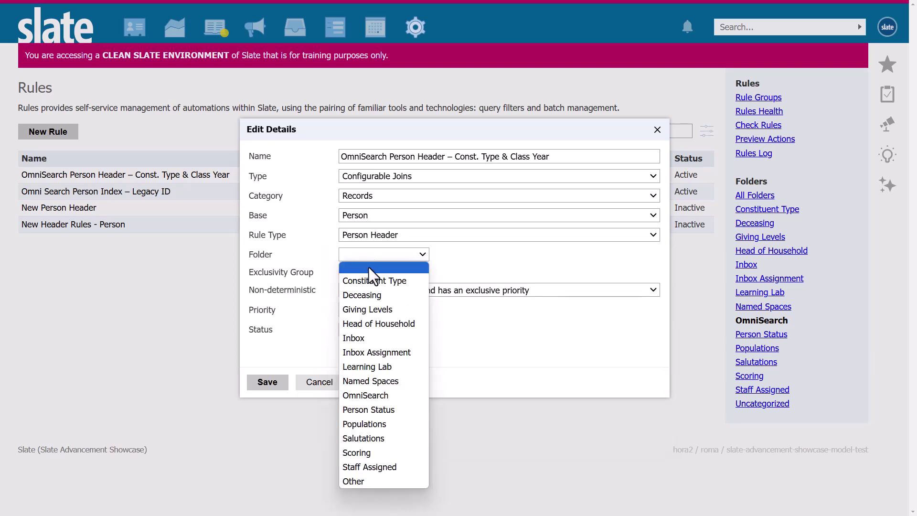
pyautogui.click(382, 394)
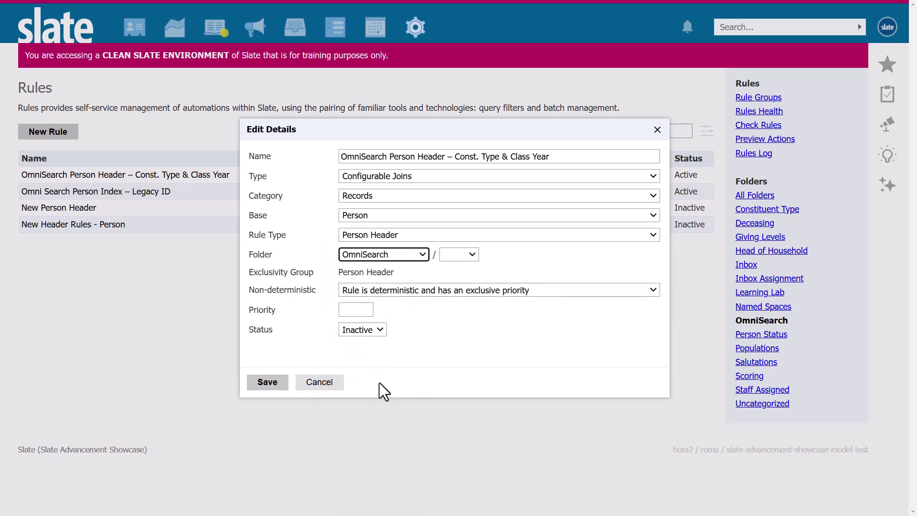
# - Give the rule priority 1 and the status Preview, and save its details
pyautogui.click(354, 310)
pyautogui.write('1')
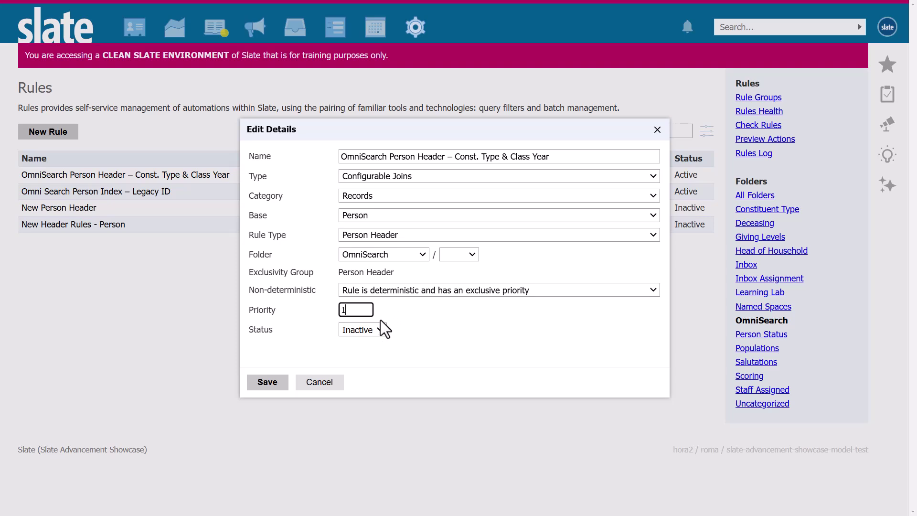
pyautogui.click(372, 330)
pyautogui.press('Down')
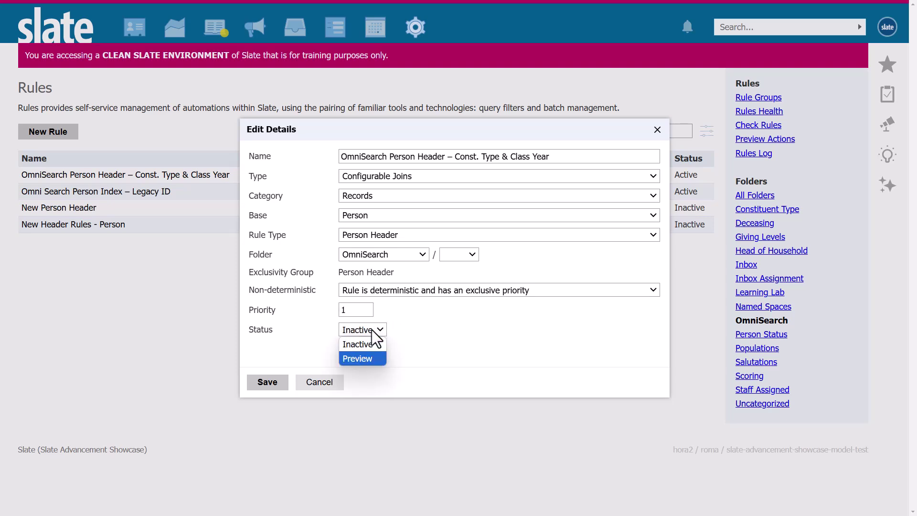
pyautogui.click(372, 358)
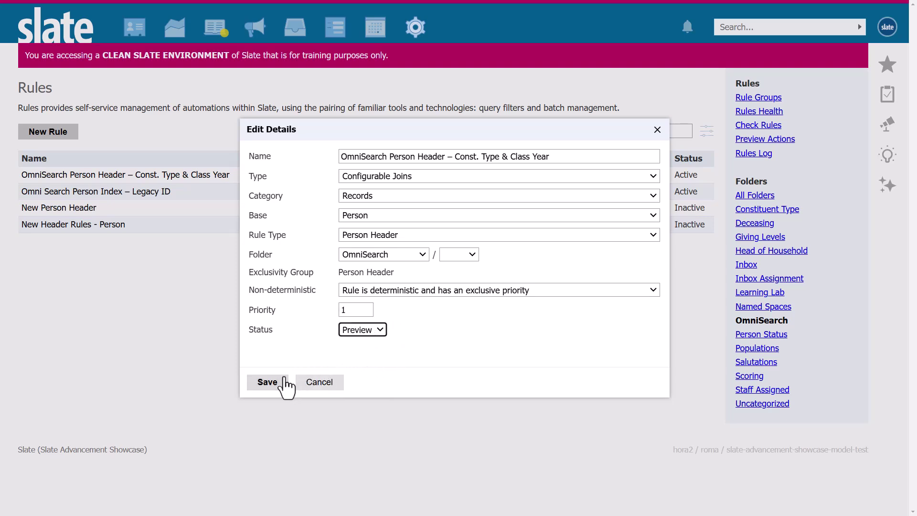
pyautogui.click(267, 382)
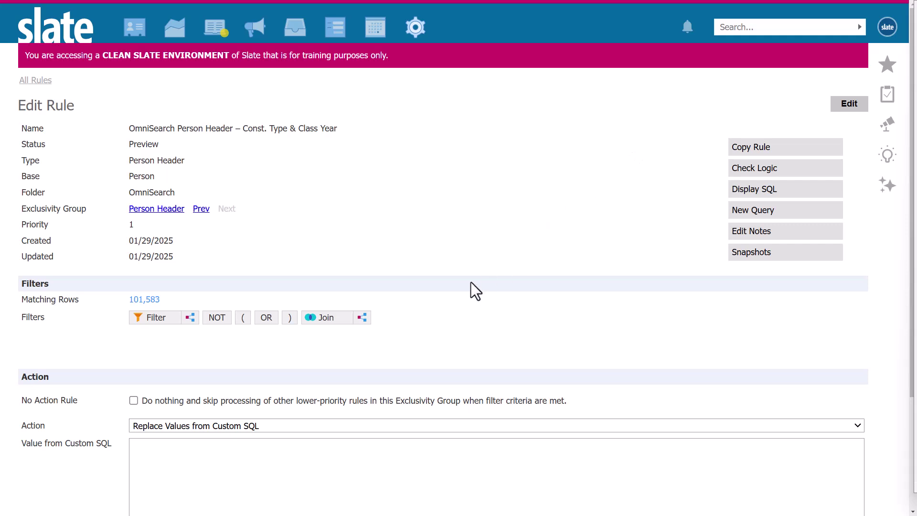
# - Set the rule's action to Replace Values from Formula
pyautogui.scroll(-3, 444, 303)
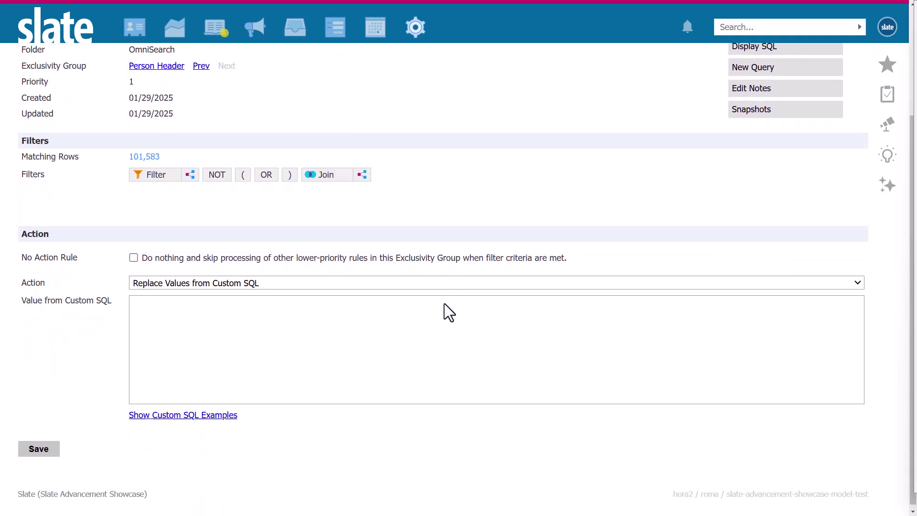
pyautogui.click(263, 282)
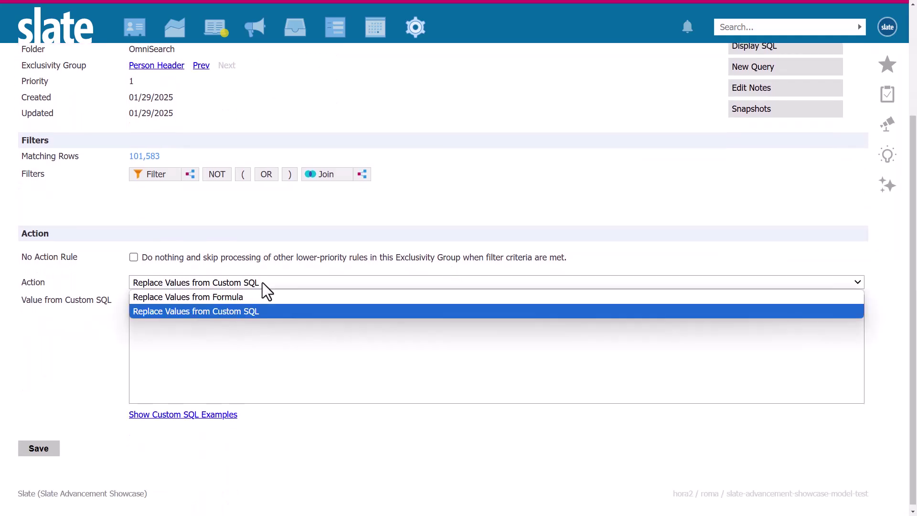
pyautogui.click(238, 297)
# - Add a subquery export named "Constituent Type & Class Year" to the rule's action, with its output set to Concatenate
pyautogui.scroll(-1, 336, 294)
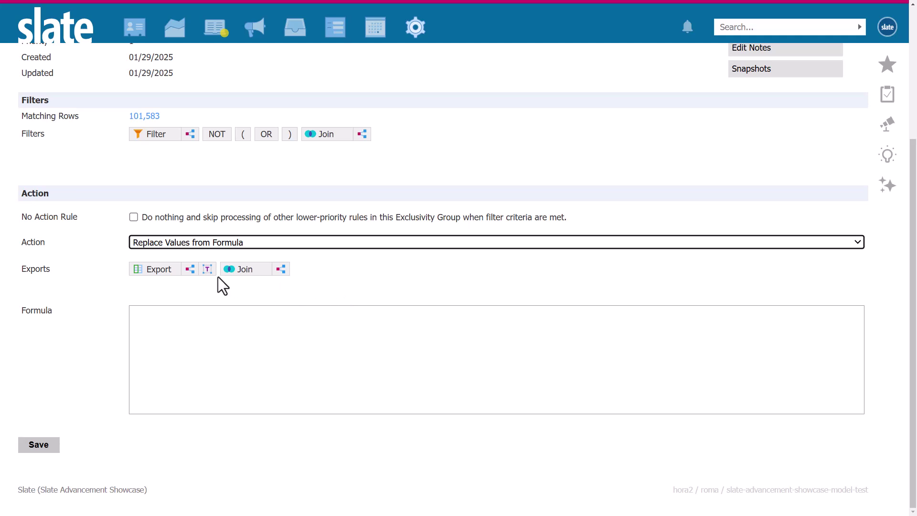
pyautogui.click(191, 271)
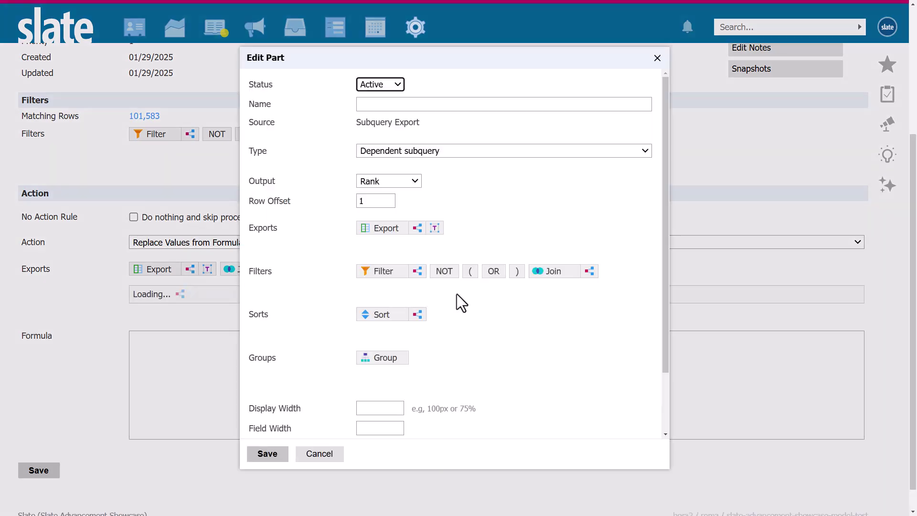
pyautogui.click(412, 106)
pyautogui.write('Constituent Type & Class Year')
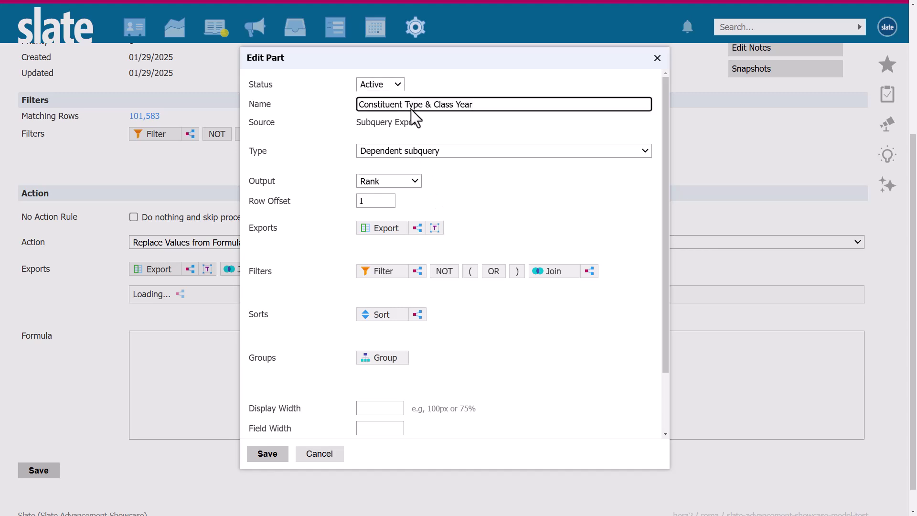
pyautogui.click(417, 180)
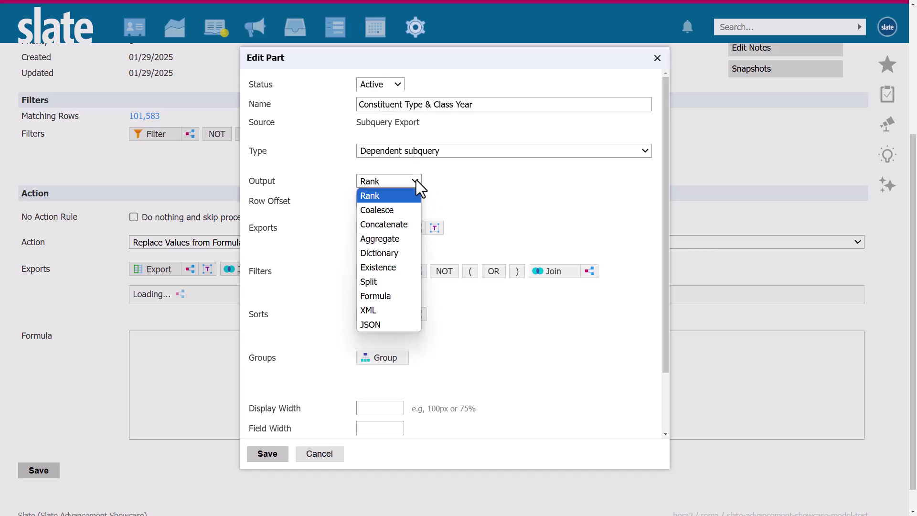
pyautogui.click(414, 231)
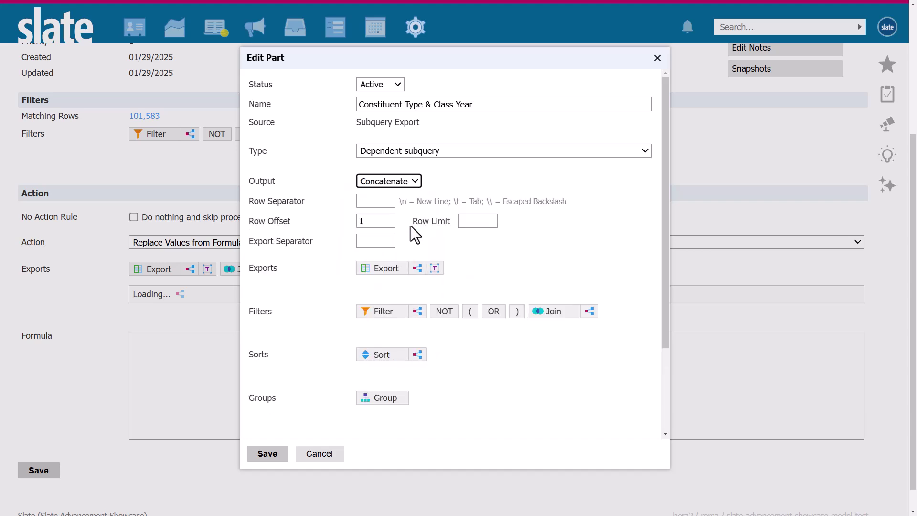
# - Add a nested subquery export named "Constituent Type" inside the Constituent Type & Class Year export
pyautogui.scroll(-1, 475, 234)
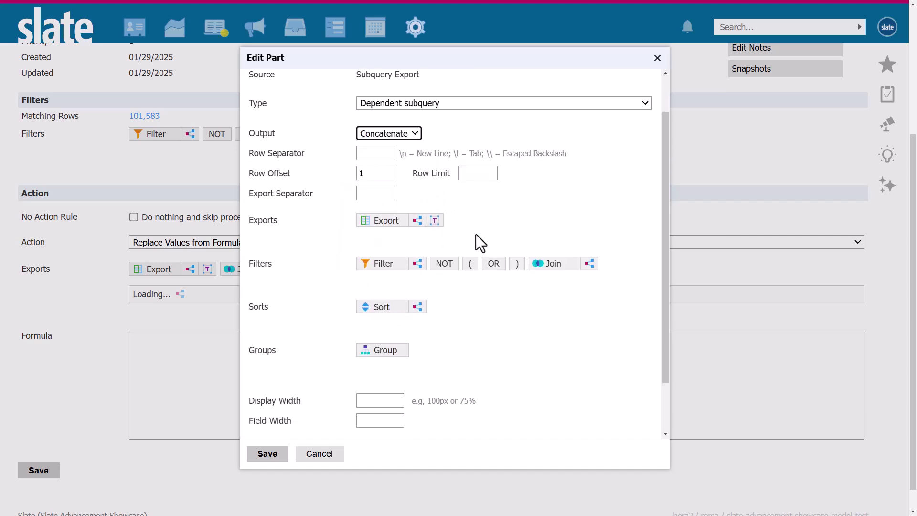
pyautogui.click(417, 220)
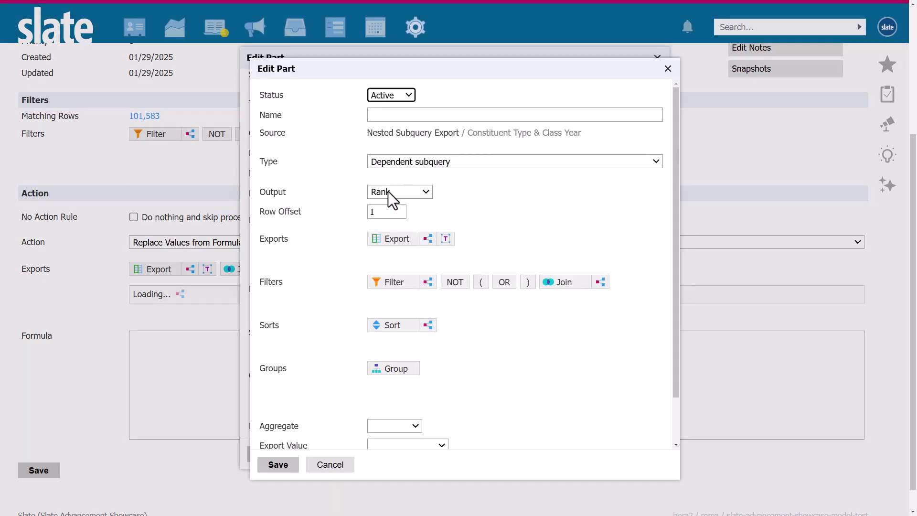
pyautogui.click(254, 64)
pyautogui.click(384, 114)
pyautogui.write('Constituent Type')
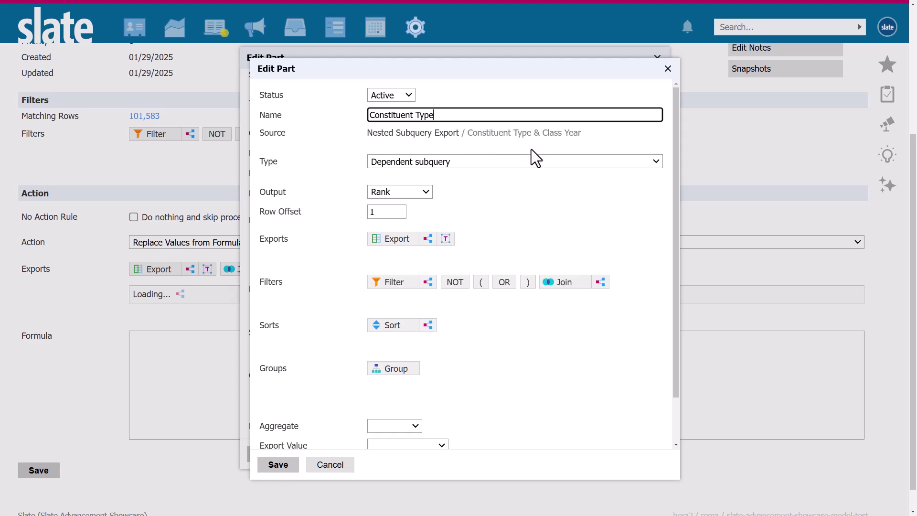
# - Insert the Person Primary Constituent Type export into the nested Constituent Type subquery
pyautogui.click(389, 238)
pyautogui.write('Constituent Type')
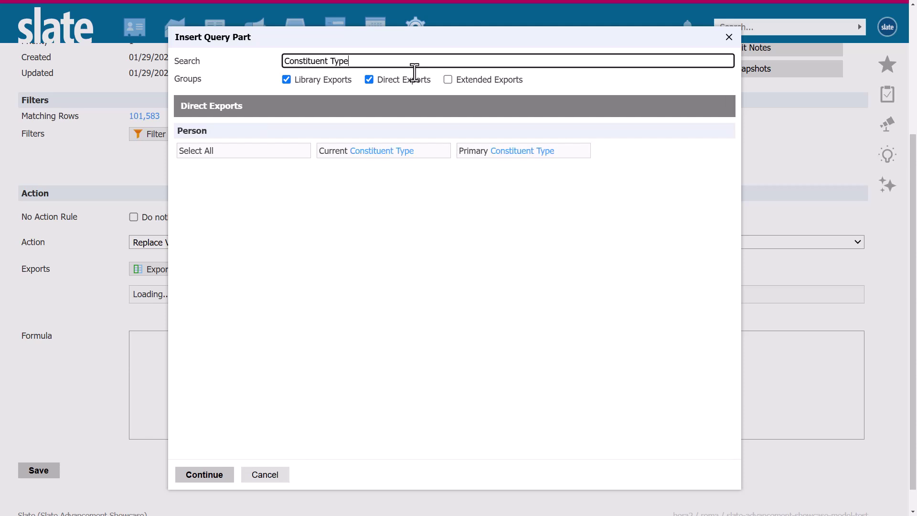
pyautogui.click(497, 153)
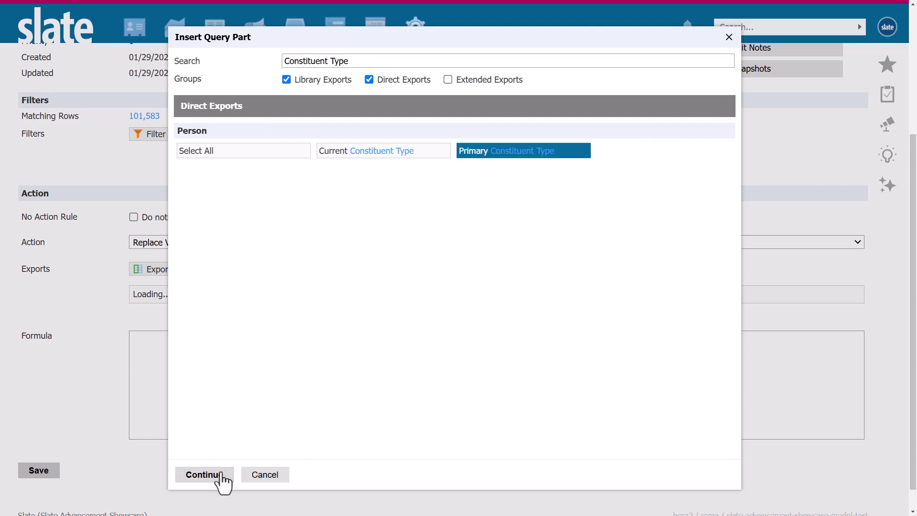
pyautogui.click(204, 474)
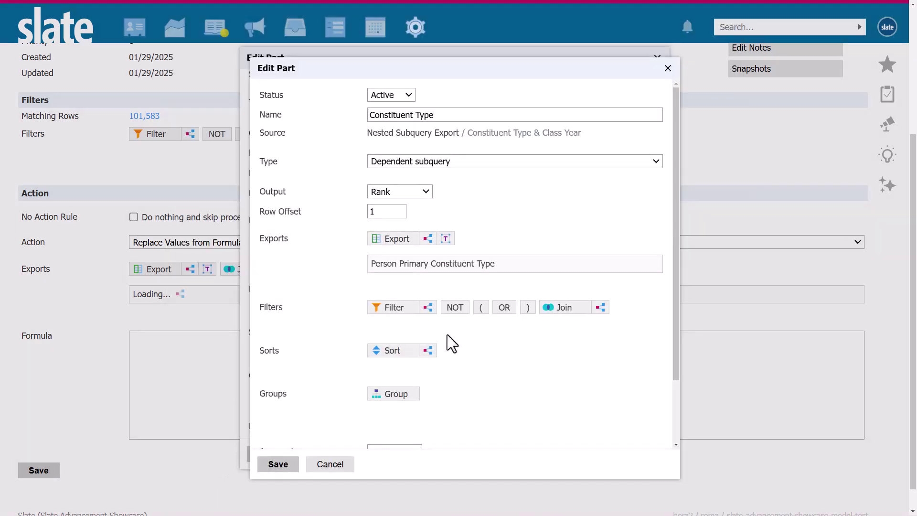
# - Add a subquery filter named "Constituent Type exists" to the nested Constituent Type export
pyautogui.click(427, 307)
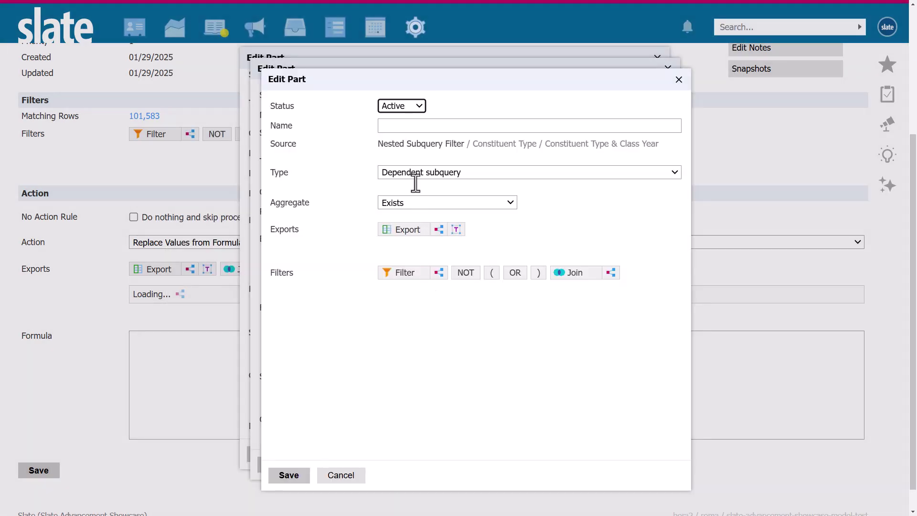
pyautogui.click(408, 126)
pyautogui.write('Constituent Type')
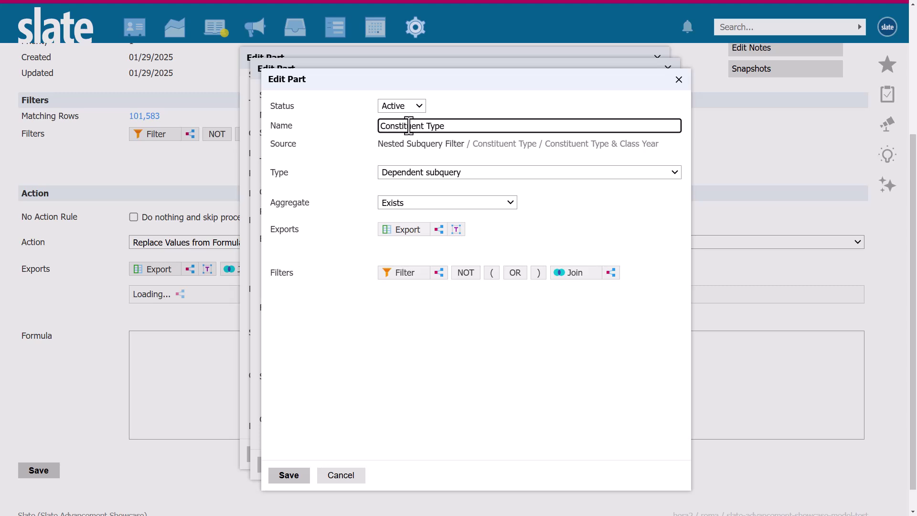
pyautogui.write('exists')
# - Insert the Person Primary Constituent Type export into the Constituent Type exists filter
pyautogui.click(410, 230)
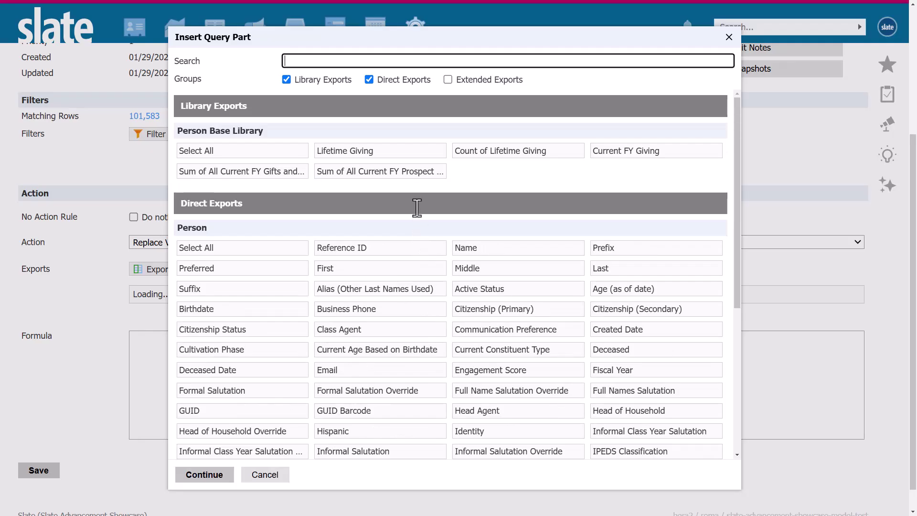
pyautogui.write('Constituent Type')
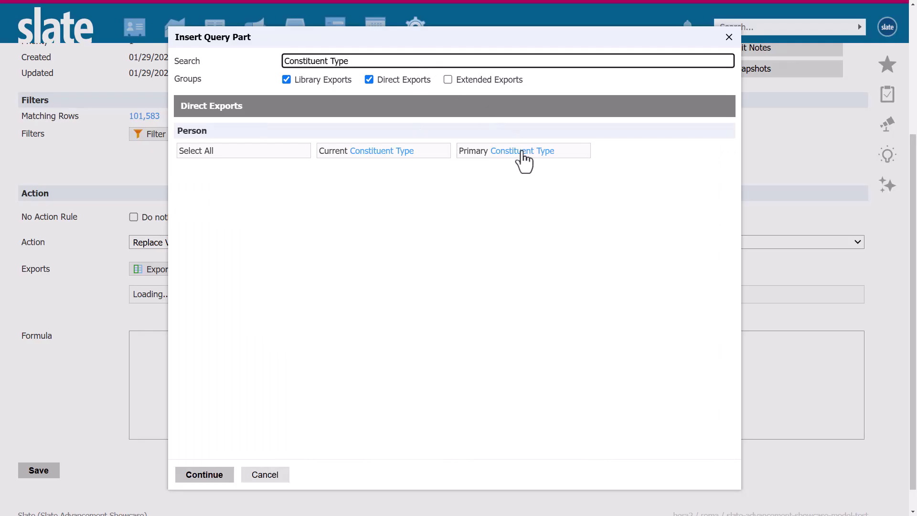
pyautogui.click(524, 159)
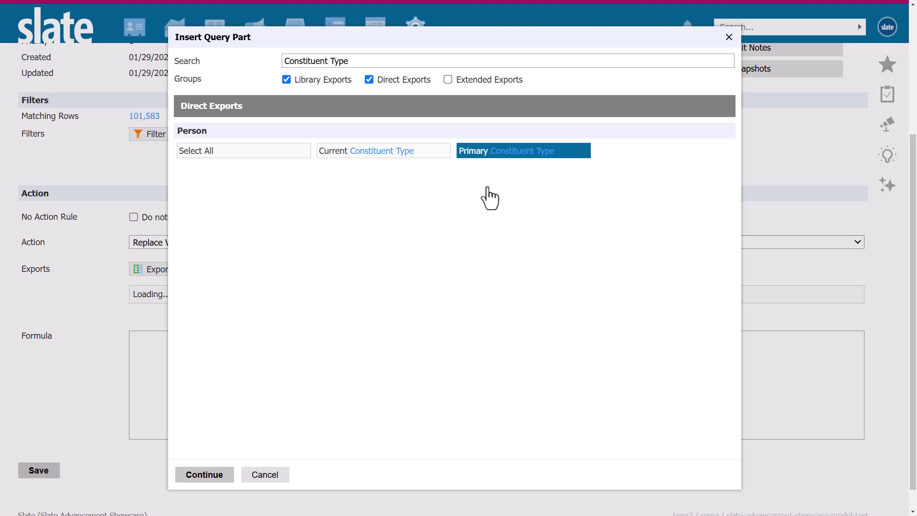
pyautogui.click(204, 474)
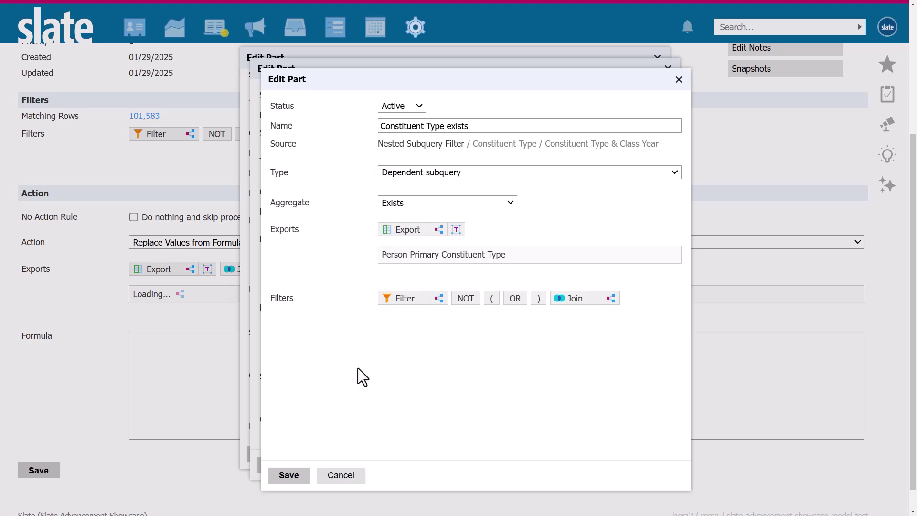
# - Save the Constituent Type exists filter and its nested export, and add a second nested subquery export named "Class Year"
pyautogui.click(289, 476)
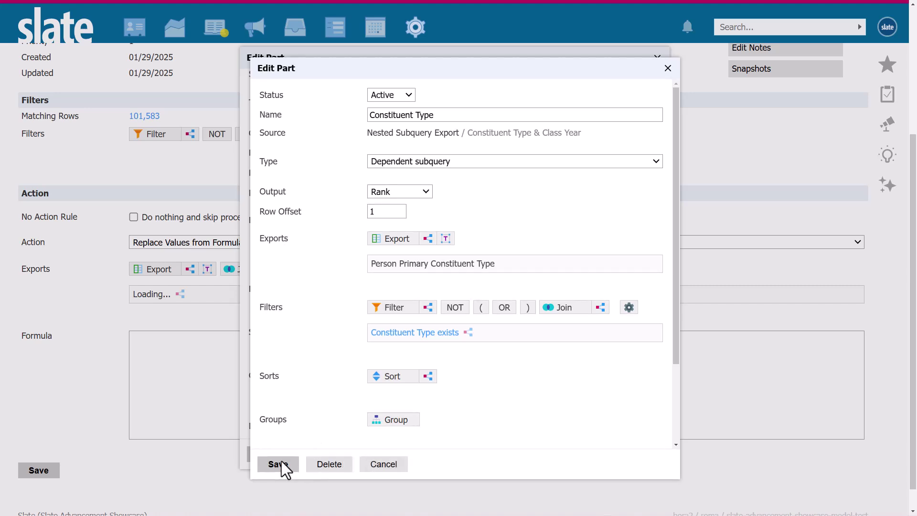
pyautogui.click(278, 465)
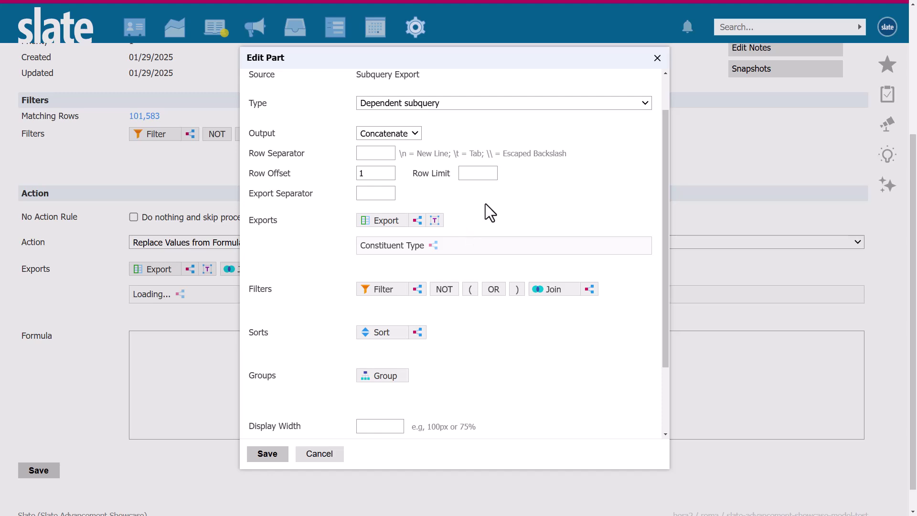
pyautogui.click(417, 221)
pyautogui.click(405, 115)
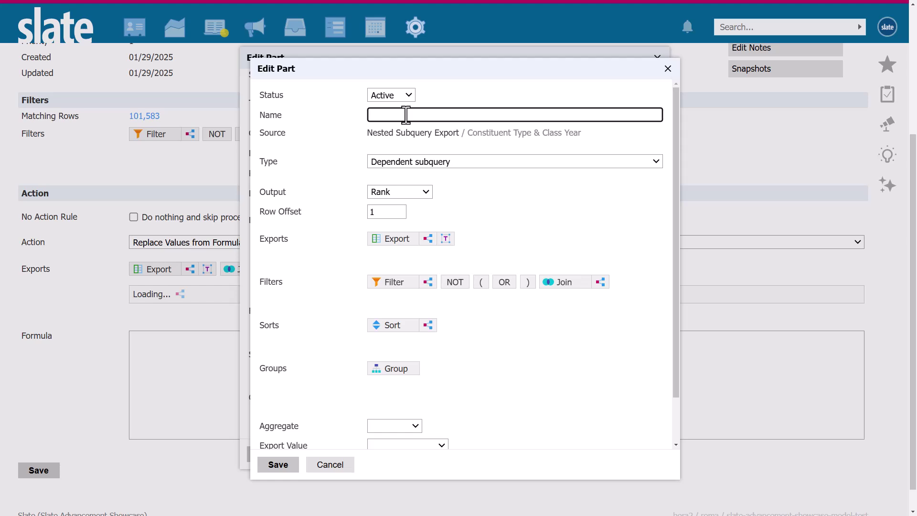
pyautogui.write('Class Year')
# - Insert the Person Preferred Class Year export into the nested Class Year subquery
pyautogui.click(388, 239)
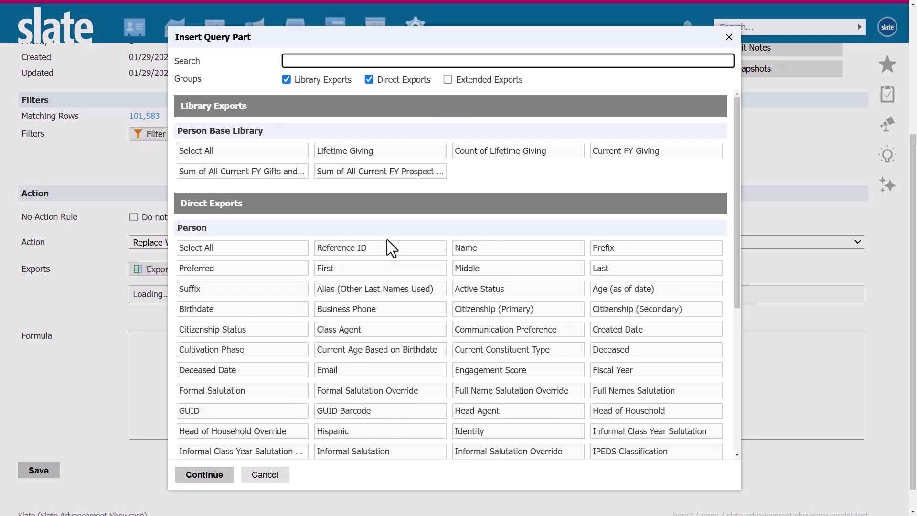
pyautogui.write('Class Year')
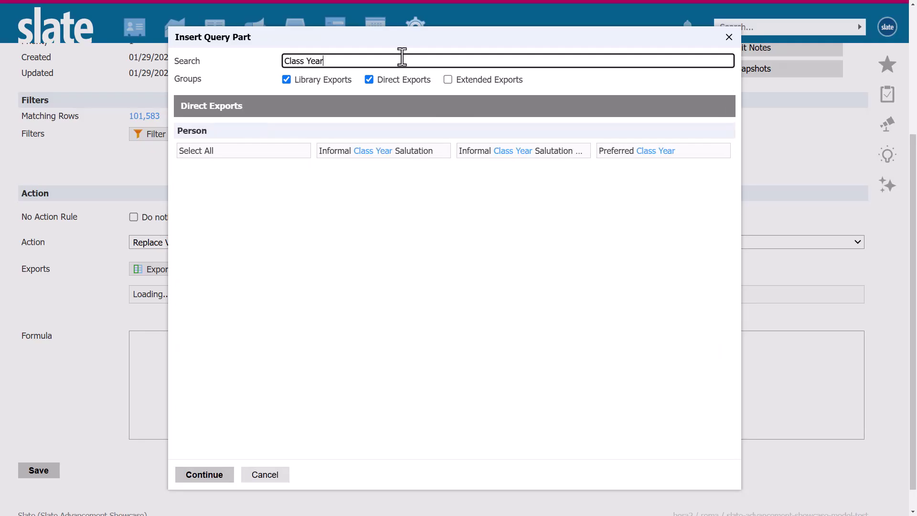
pyautogui.click(649, 154)
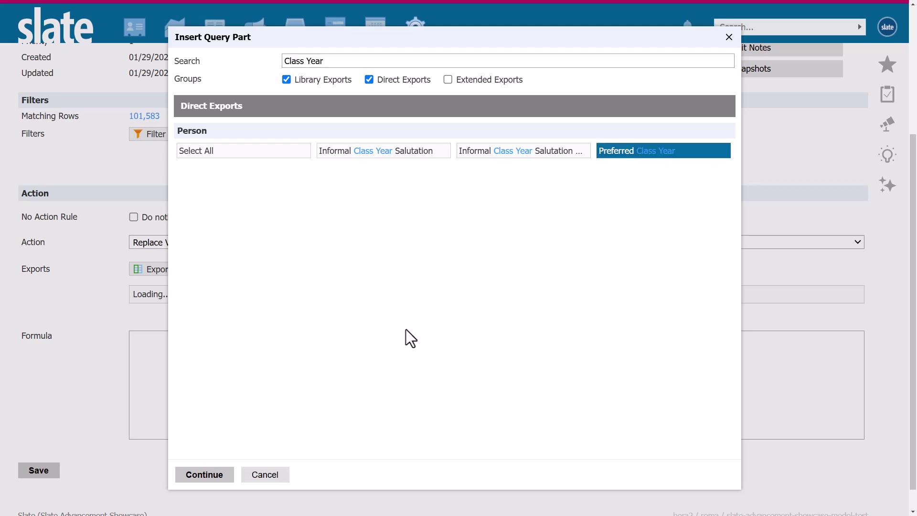
pyautogui.click(213, 473)
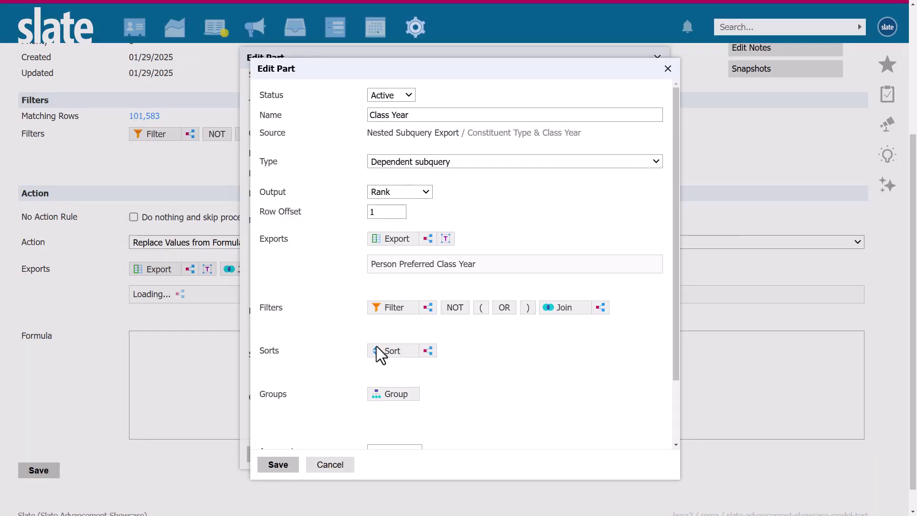
# - Add a subquery filter named "Class Year exists" to the nested Class Year export
pyautogui.click(428, 307)
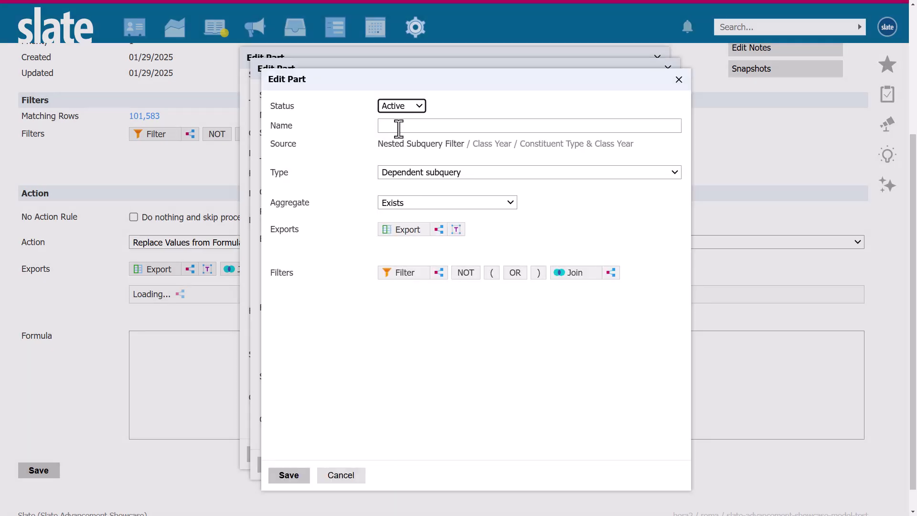
pyautogui.click(398, 127)
pyautogui.write('Class Year exists')
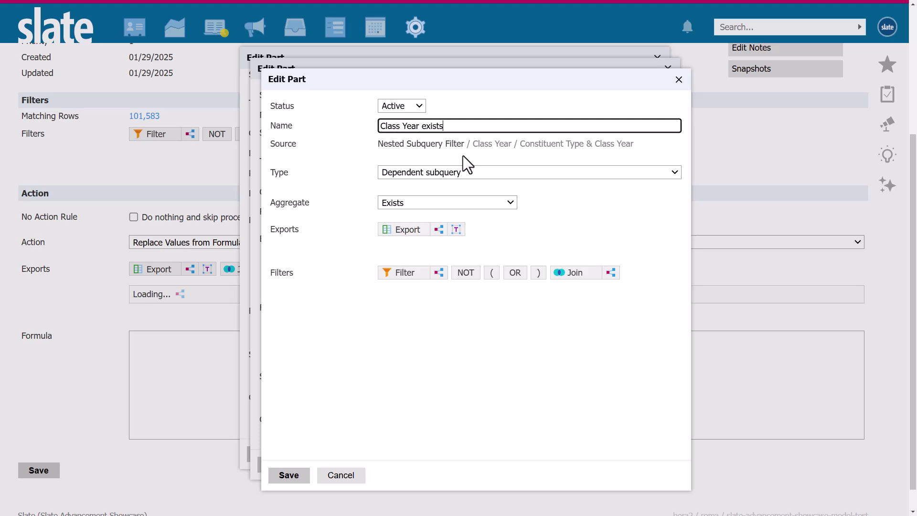
# - Insert the Person Preferred Class Year export into the Class Year exists filter, and save the filter and the nested Class Year export
pyautogui.click(409, 231)
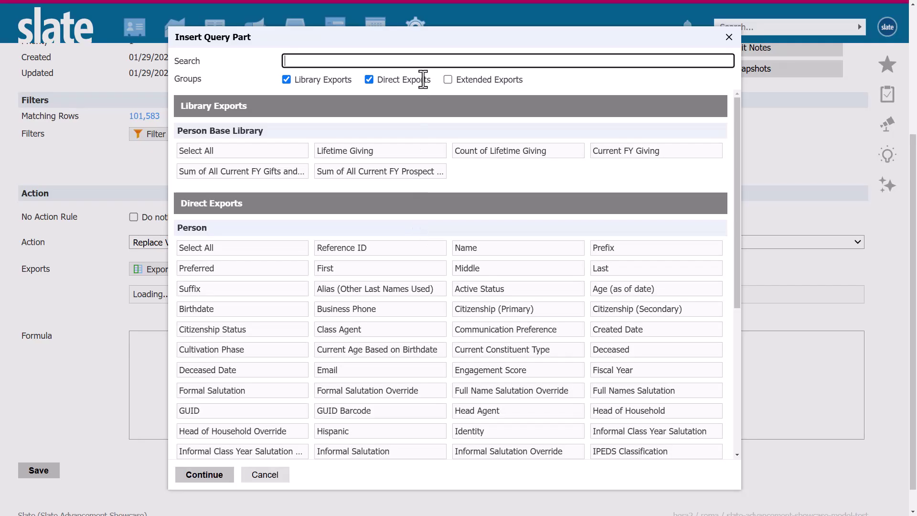
pyautogui.write('Class Year')
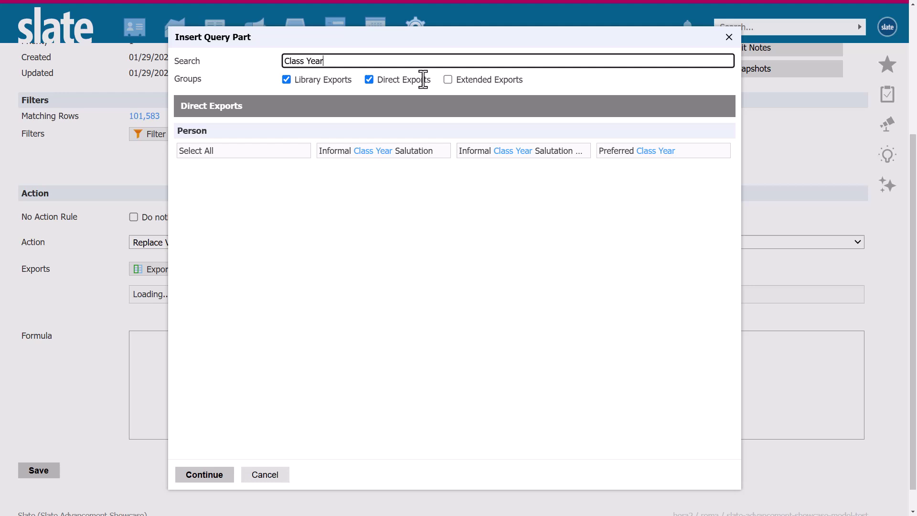
pyautogui.click(645, 152)
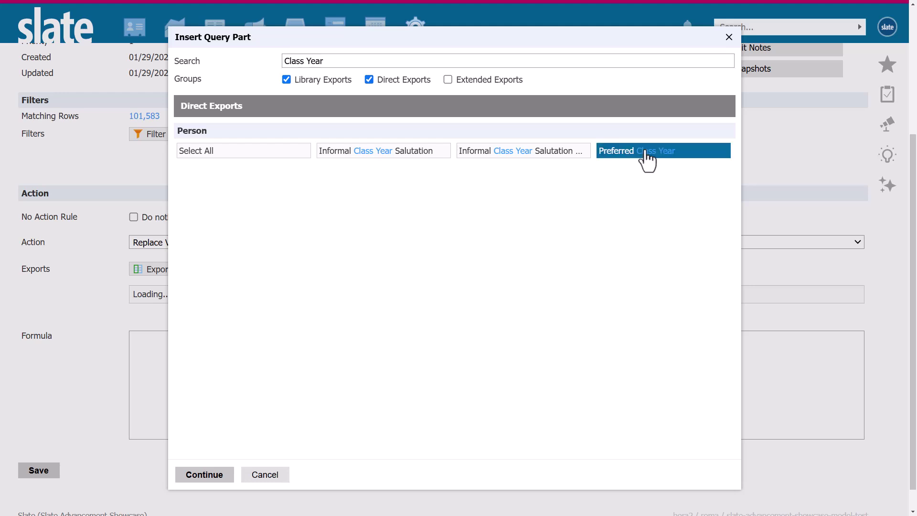
pyautogui.click(204, 475)
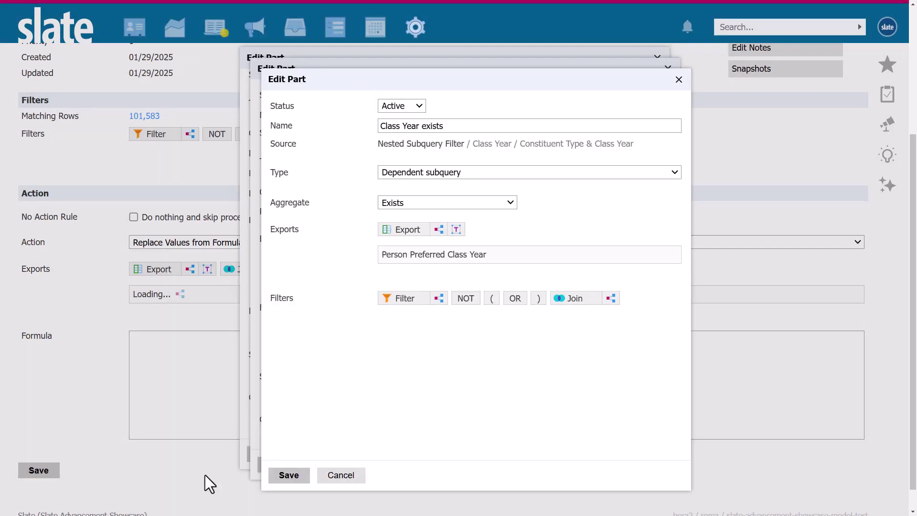
pyautogui.click(289, 475)
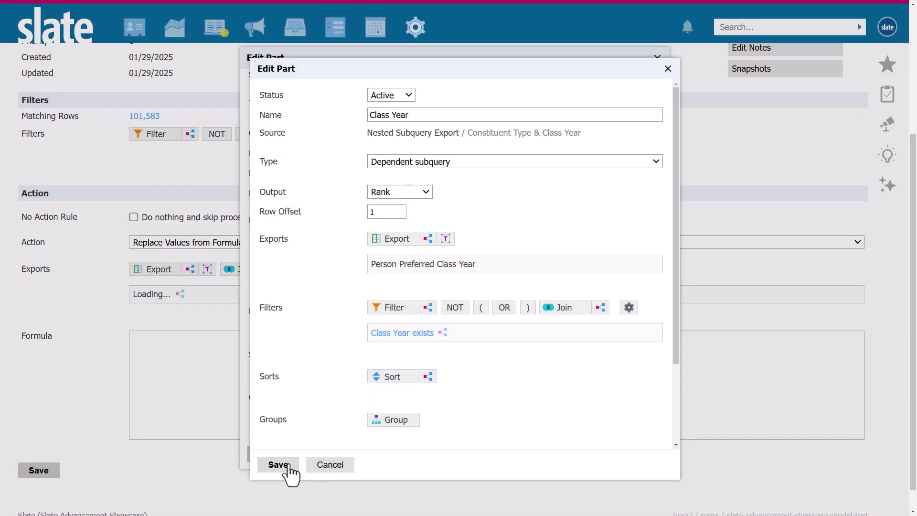
pyautogui.click(288, 470)
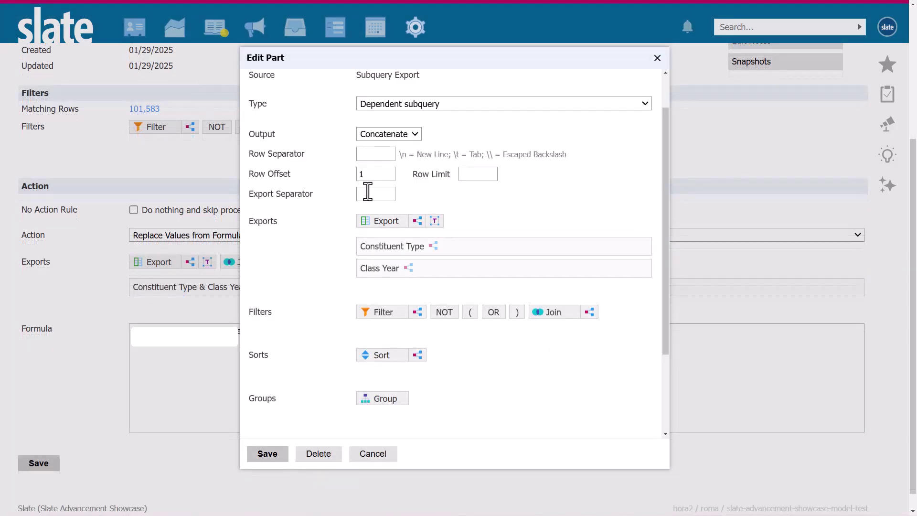
# - Set the export separator of the concatenated Constituent Type & Class Year export and save the export
pyautogui.click(377, 194)
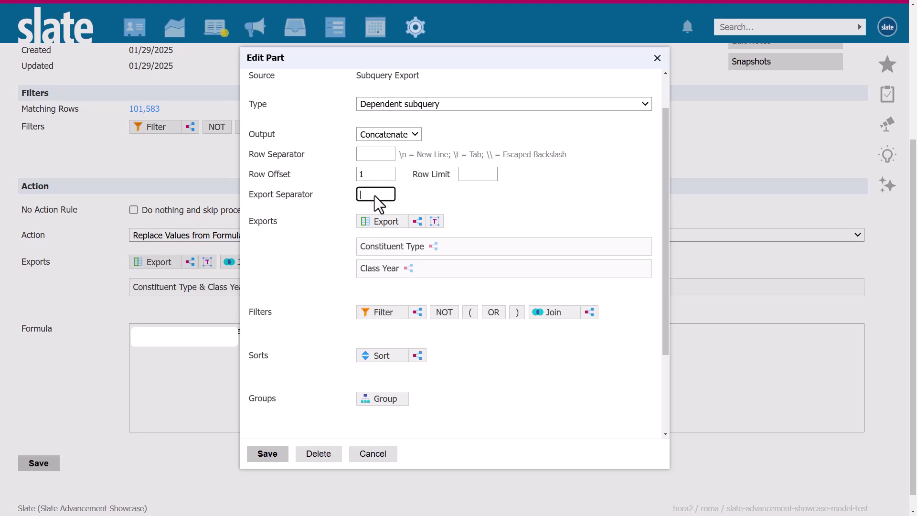
pyautogui.click(267, 455)
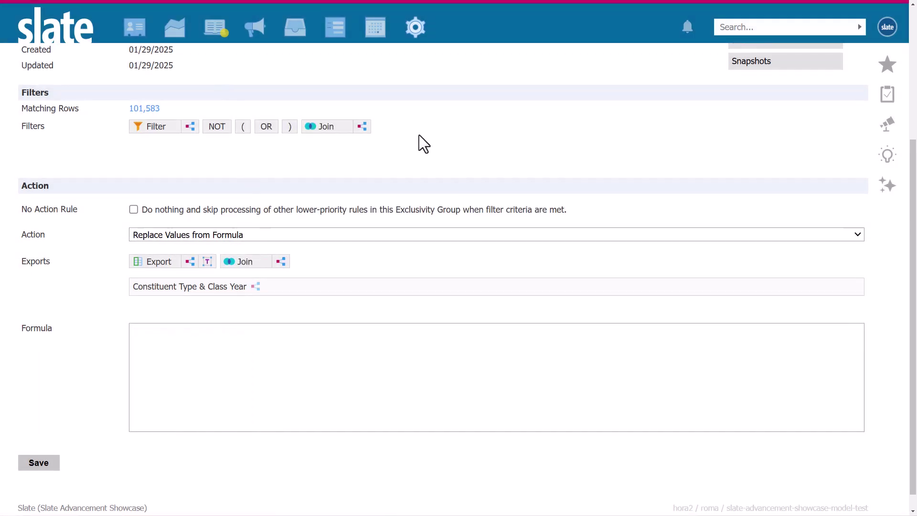
pyautogui.click(293, 337)
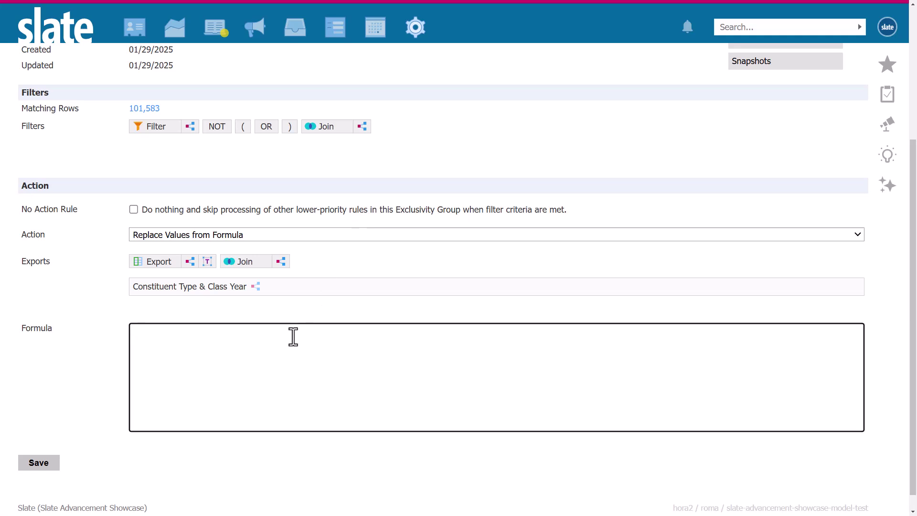
pyautogui.write('@')
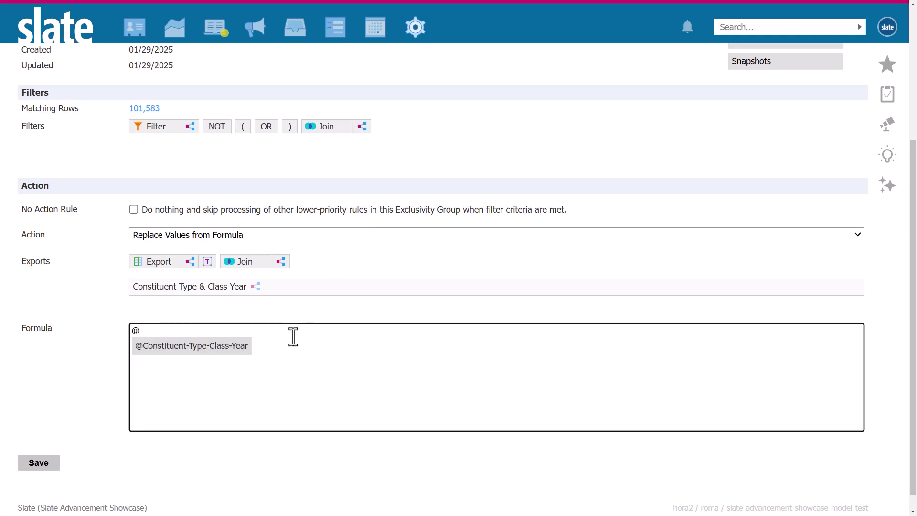
pyautogui.click(224, 353)
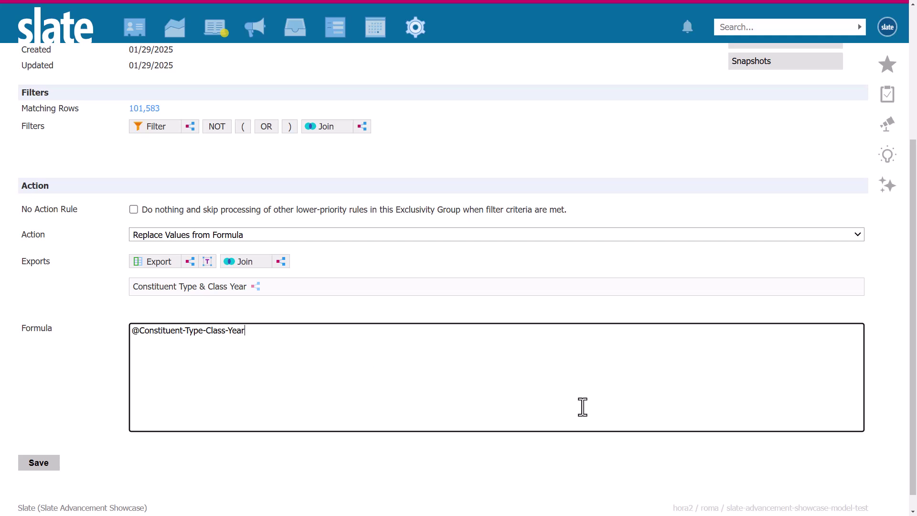
# - Set the status of the OmniSearch Person Header rule to Active in its details and save them
pyautogui.scroll(1, 583, 407)
pyautogui.scroll(3, 583, 407)
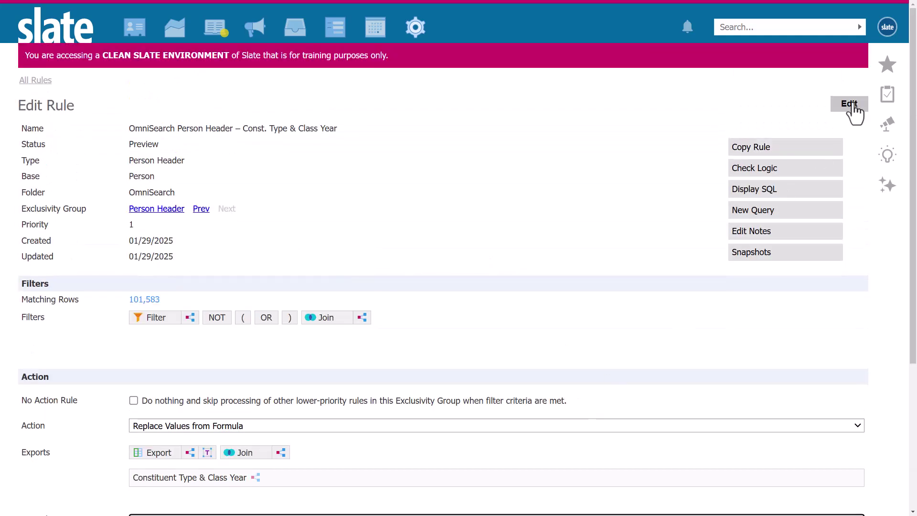
pyautogui.click(852, 105)
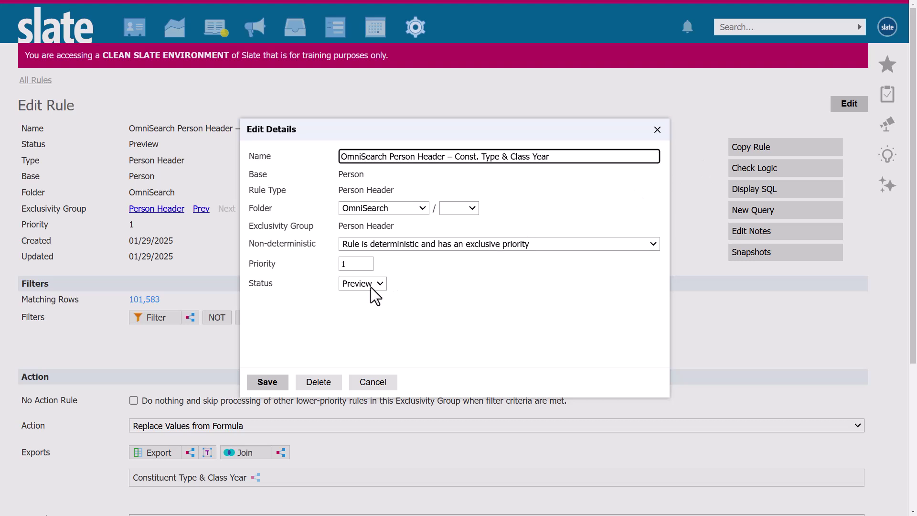
pyautogui.click(372, 286)
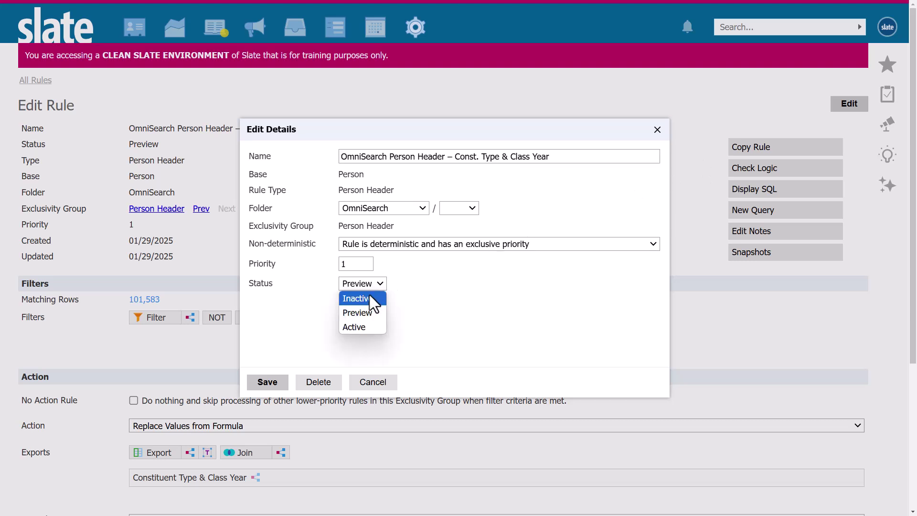
pyautogui.click(364, 326)
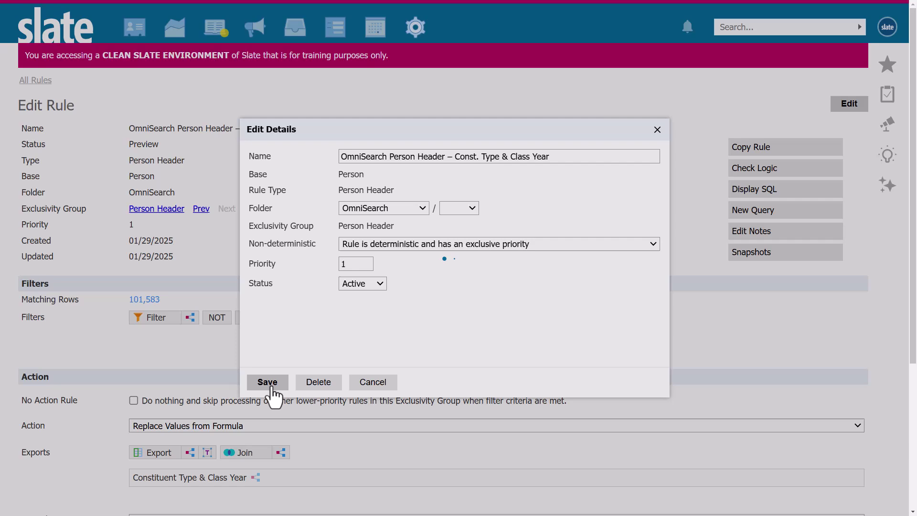
pyautogui.click(268, 382)
# - Save the Person Header rule with its export and formula
pyautogui.scroll(-3, 317, 385)
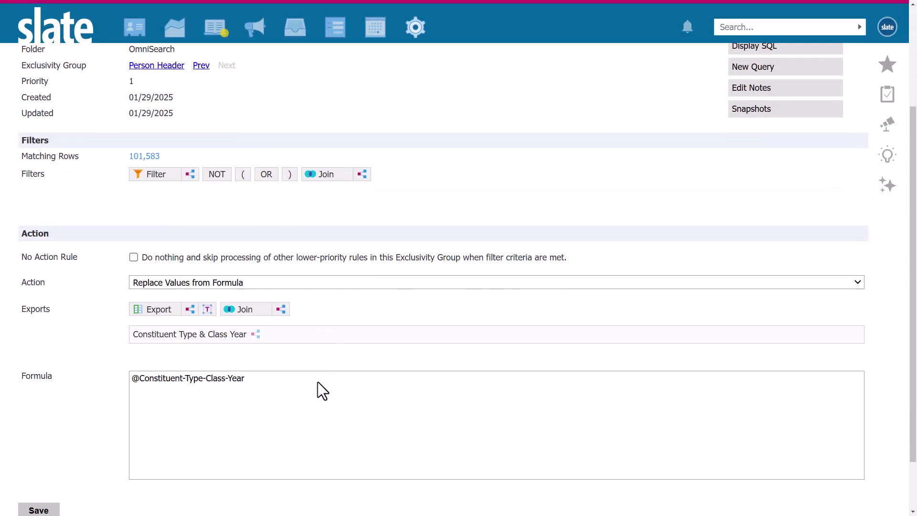
pyautogui.scroll(-2, 317, 382)
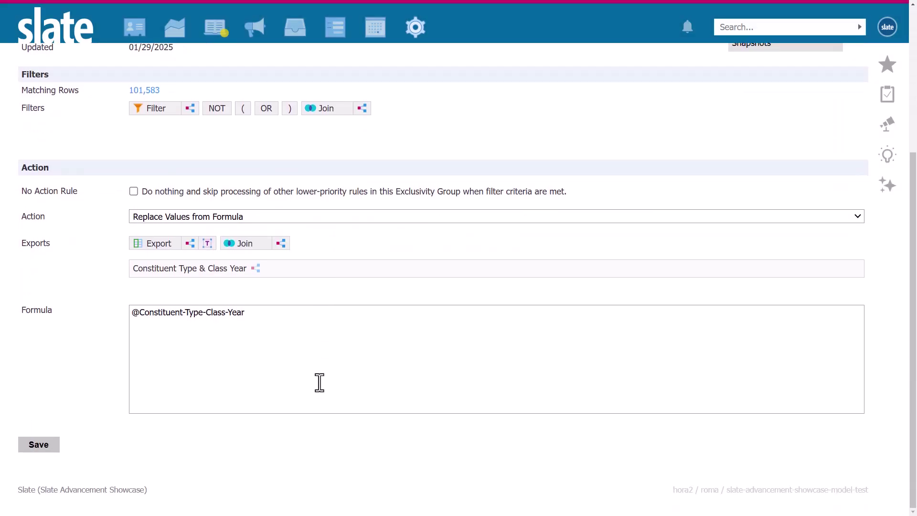
pyautogui.click(42, 447)
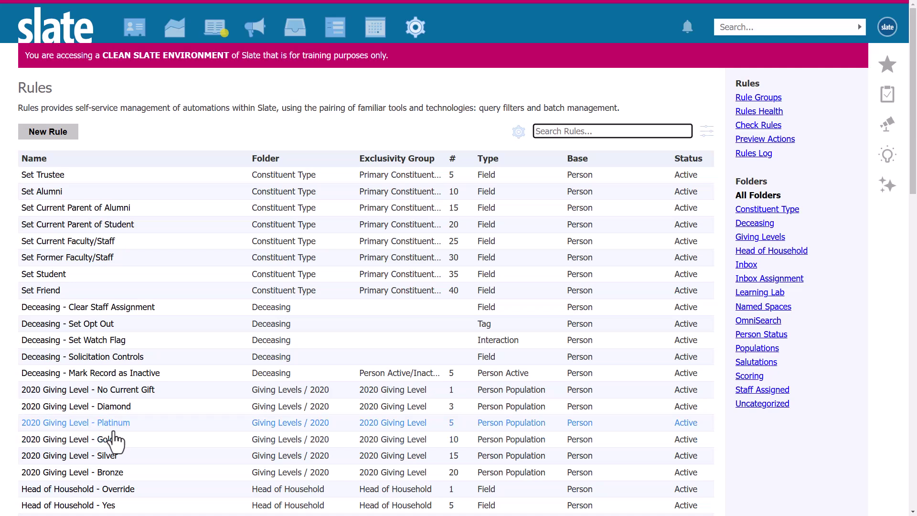
# - Search the rules list for "OmniSearch Person Header" and open the Const. Type & Class Year rule
pyautogui.click(287, 148)
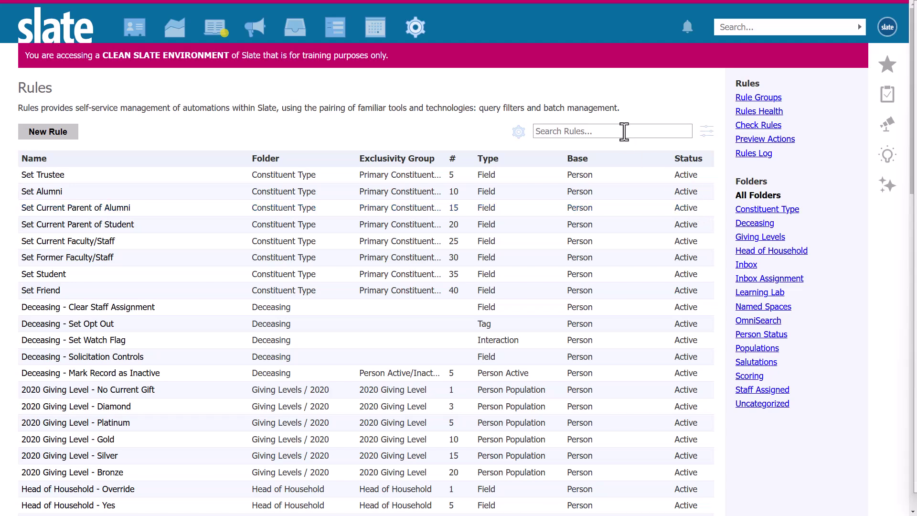
pyautogui.click(624, 132)
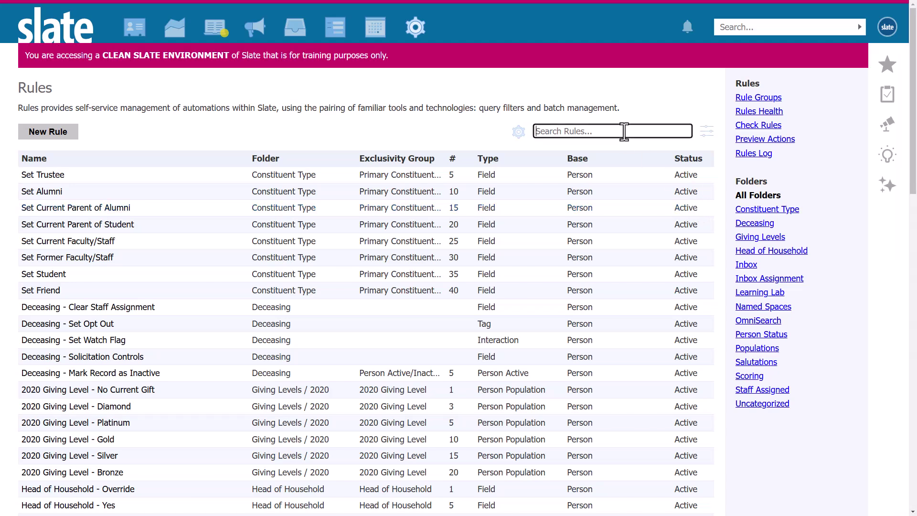
pyautogui.write('OmniSearch Person Header')
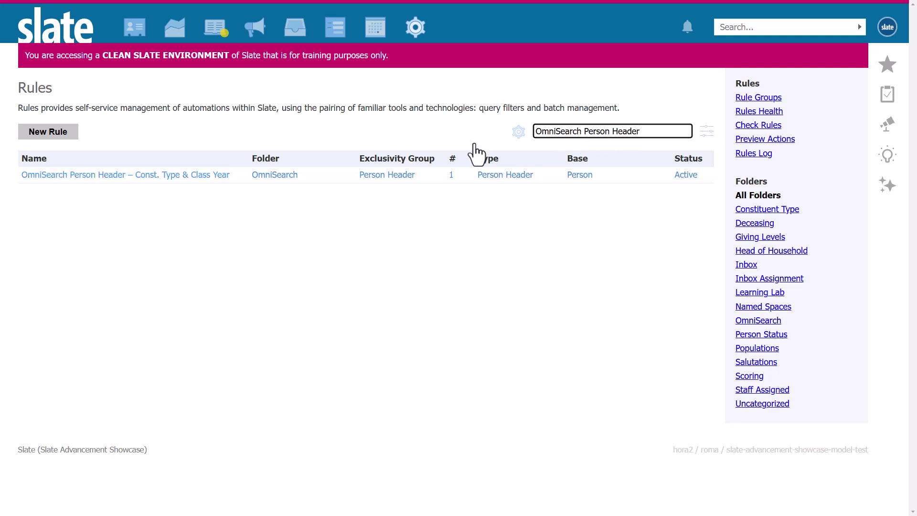
pyautogui.click(74, 178)
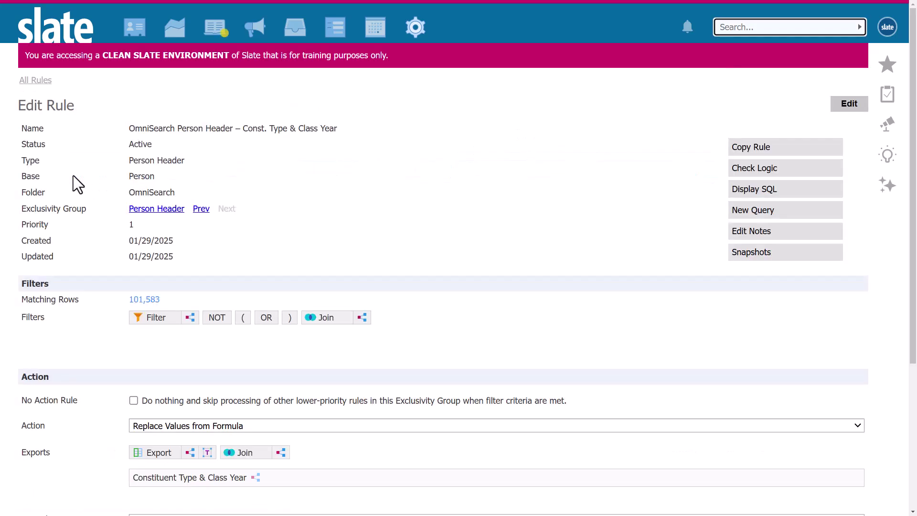
# - Create a new query from the rule and insert the Person Name export into it
pyautogui.click(749, 212)
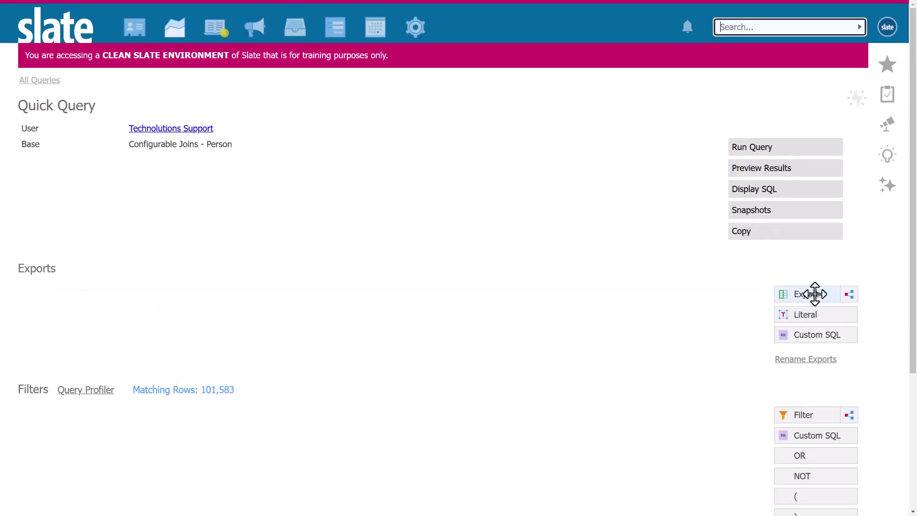
pyautogui.click(783, 294)
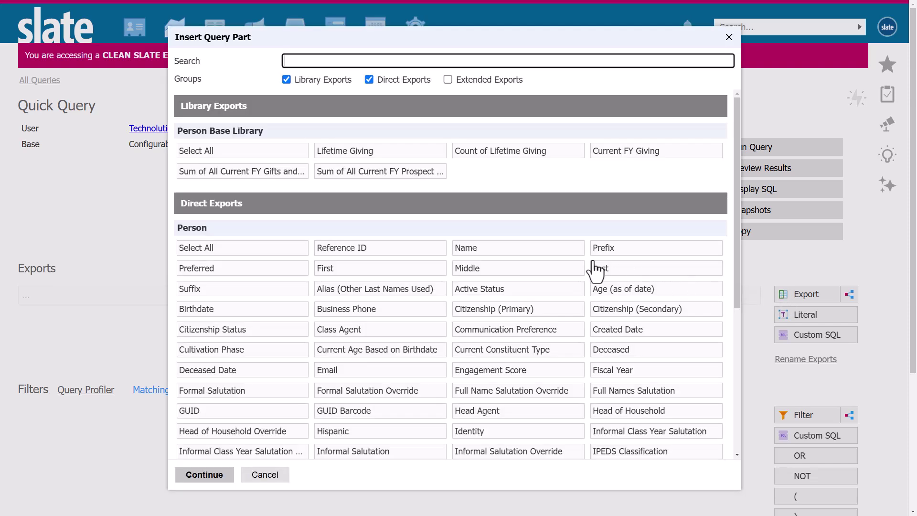
pyautogui.click(526, 258)
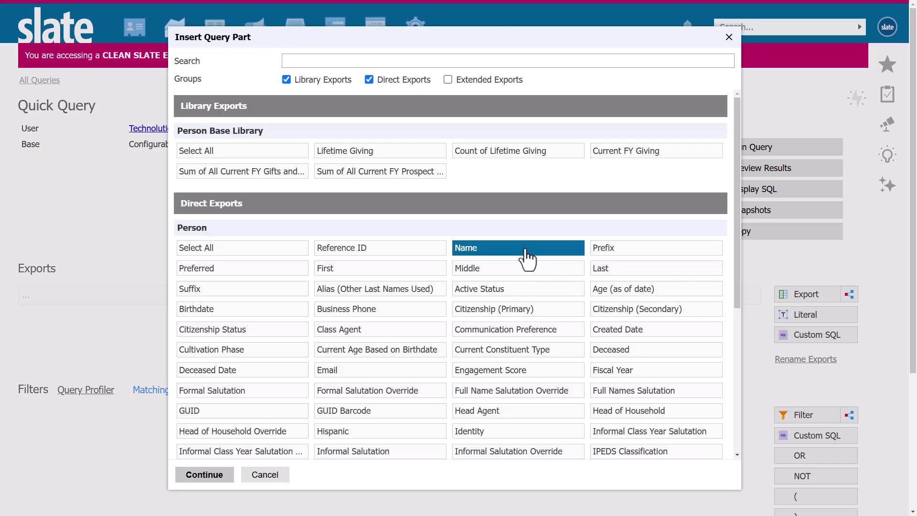
pyautogui.click(212, 475)
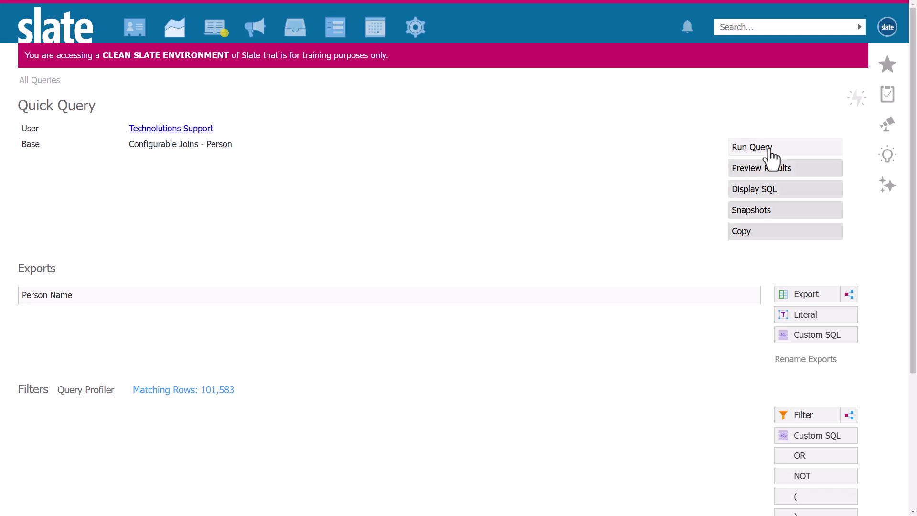
# - Run the Person Name query and choose Retroactive Refresh as the output for its results
pyautogui.click(769, 149)
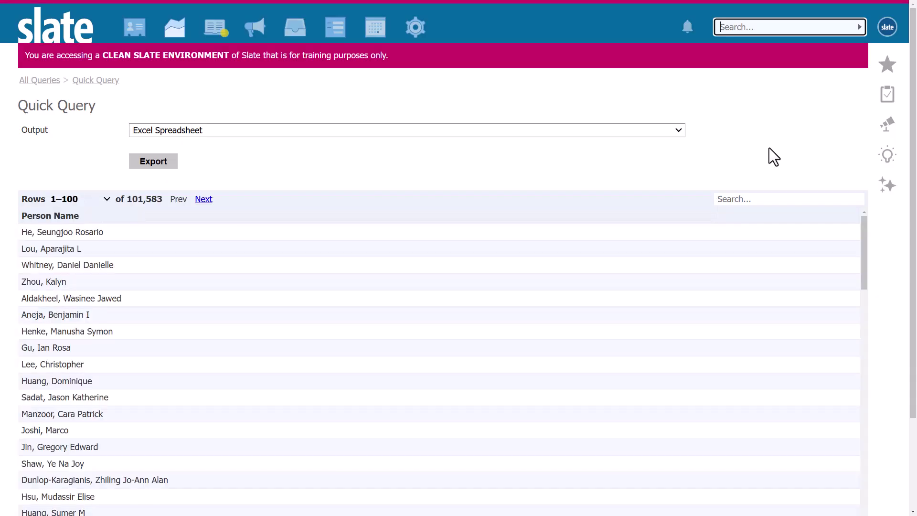
pyautogui.click(228, 131)
pyautogui.press('Down')
pyautogui.press('Down')
pyautogui.press('Down')
pyautogui.press('Down')
pyautogui.press('Down')
pyautogui.press('Down')
pyautogui.press('Down')
pyautogui.press('Down')
pyautogui.press('Down')
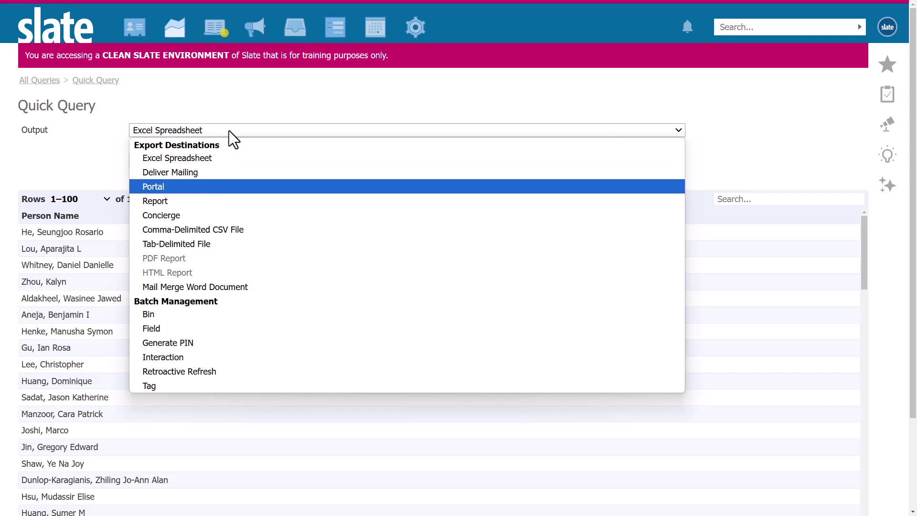
pyautogui.click(219, 372)
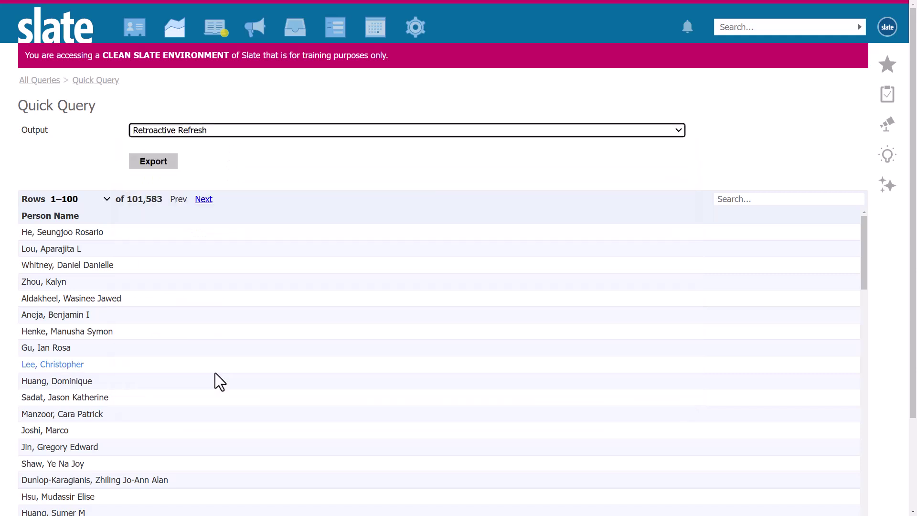
# - Export the query results, then submit the retroactive refresh and confirm the update of the records
pyautogui.click(170, 164)
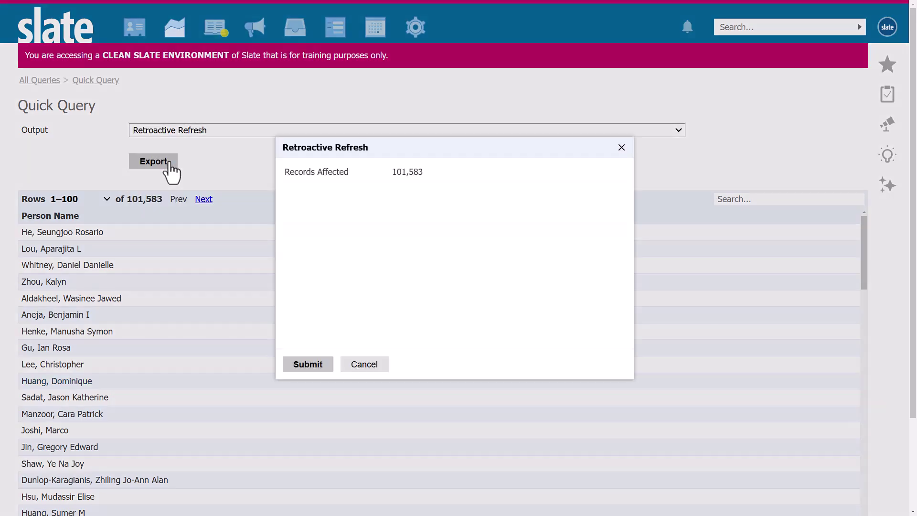
pyautogui.click(306, 367)
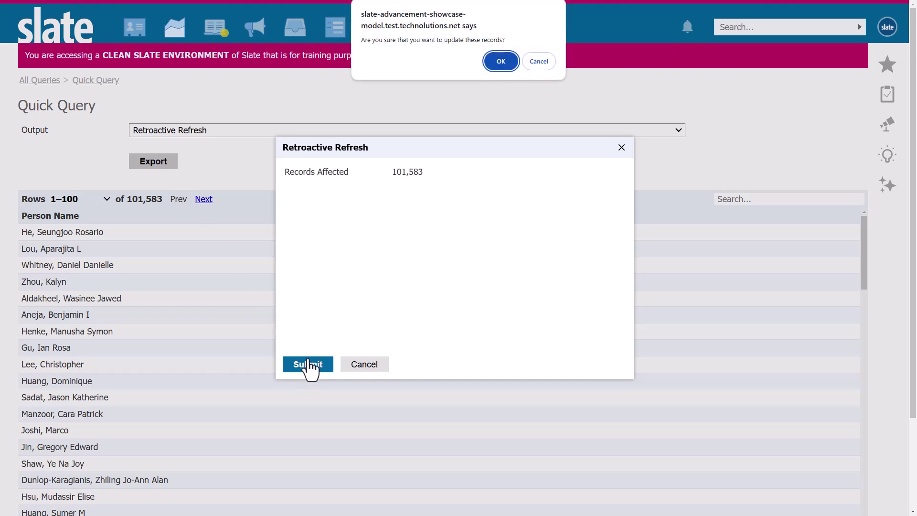
pyautogui.click(501, 62)
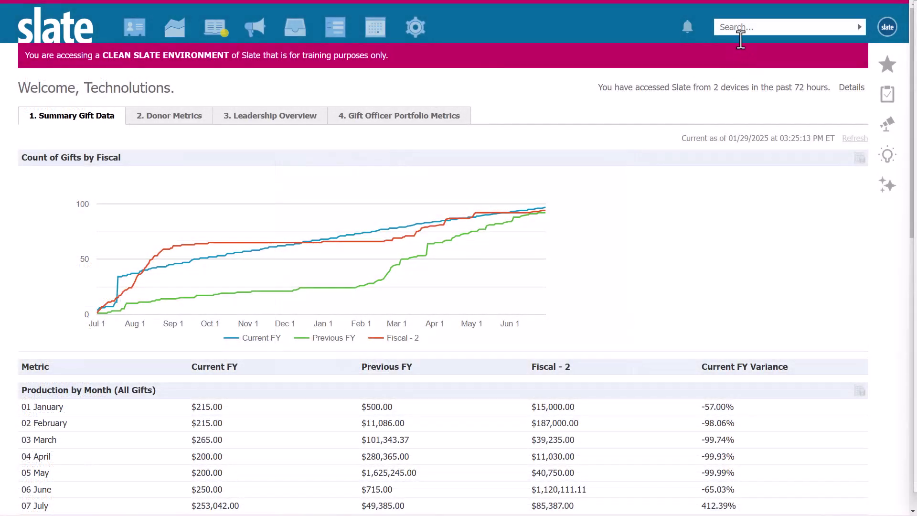
# - Look up "Alexander Hamilton" in OmniSearch to check the person header in the search results
pyautogui.click(727, 29)
pyautogui.write('Alexander Hamilton')
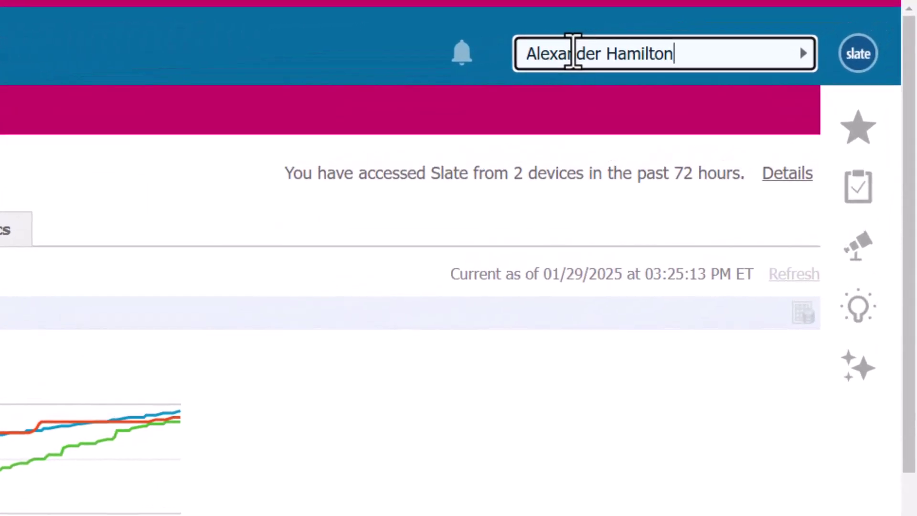